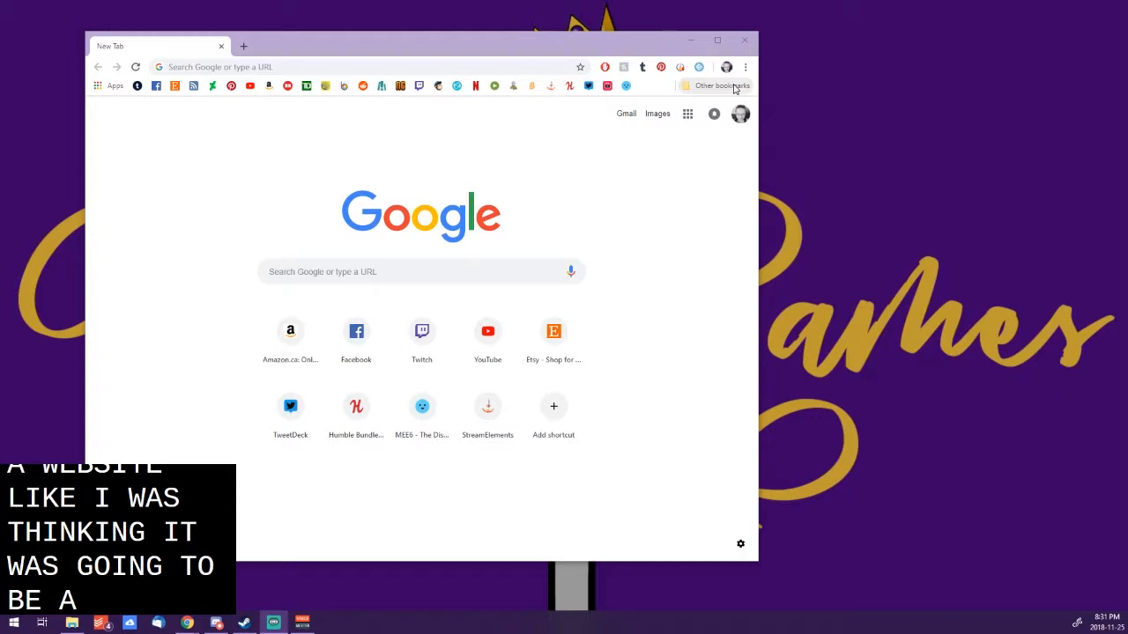
# Step: Open the bookmarked Web Captioner help page on adding live captions in OBS Studio and skim its instructions
pyautogui.click(723, 86)
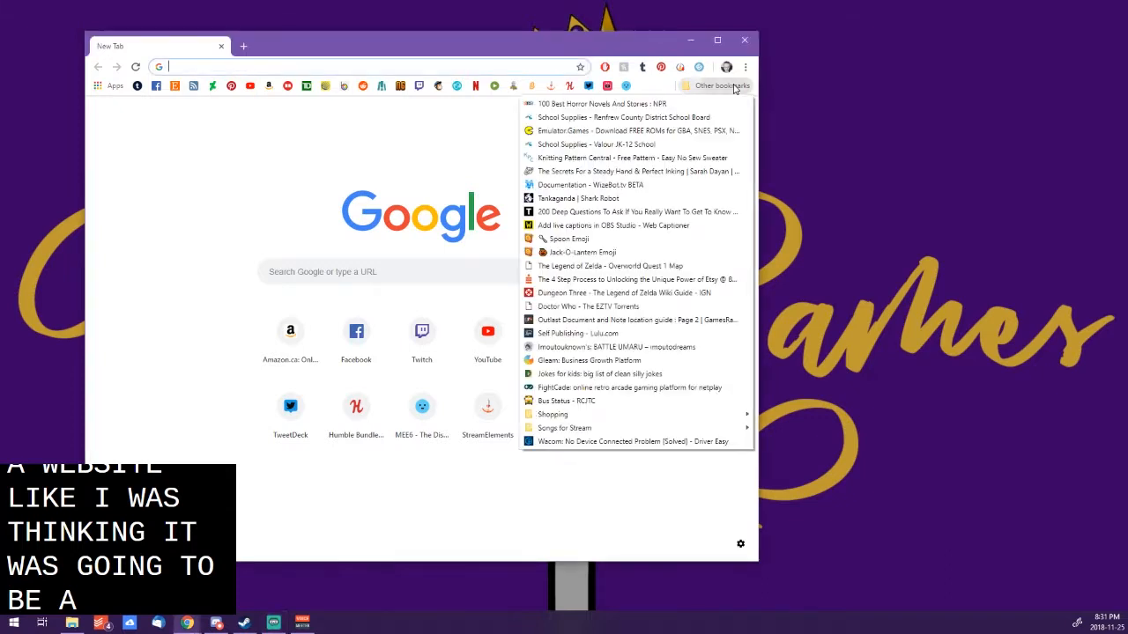
pyautogui.click(625, 227)
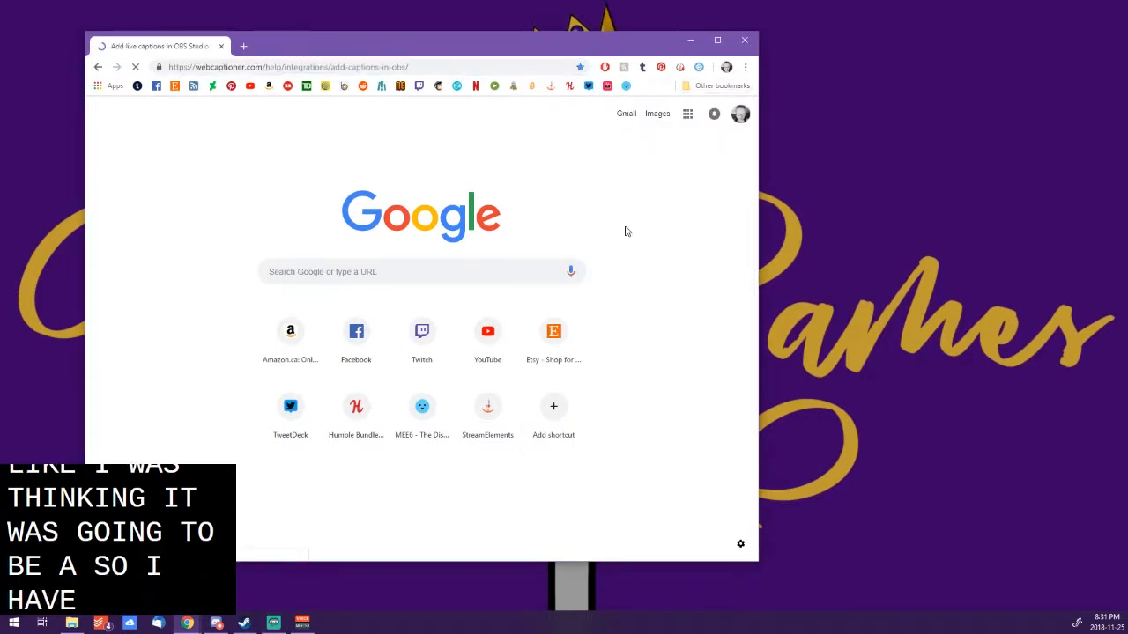
pyautogui.scroll(-5, 474, 231)
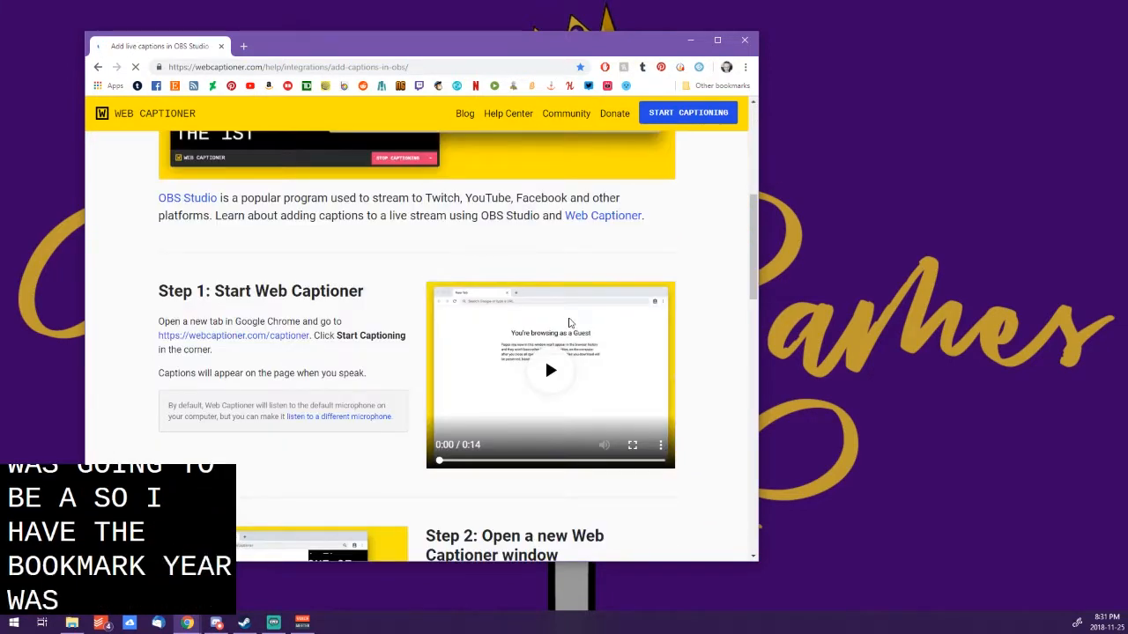
pyautogui.scroll(5, 569, 322)
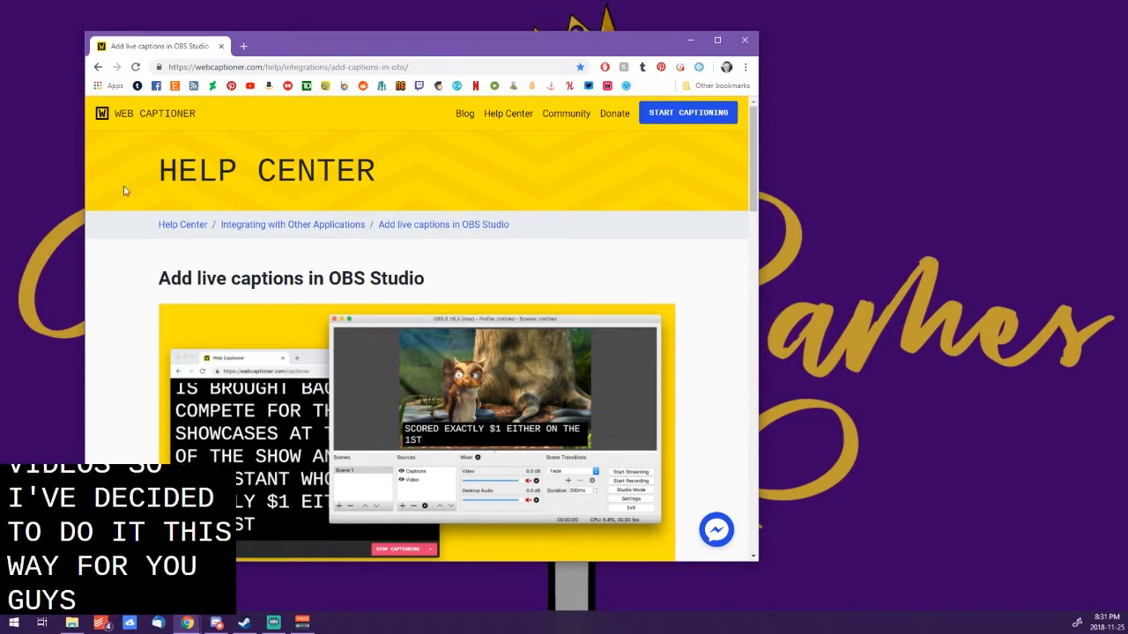
pyautogui.scroll(-11, 544, 279)
pyautogui.scroll(8, 414, 443)
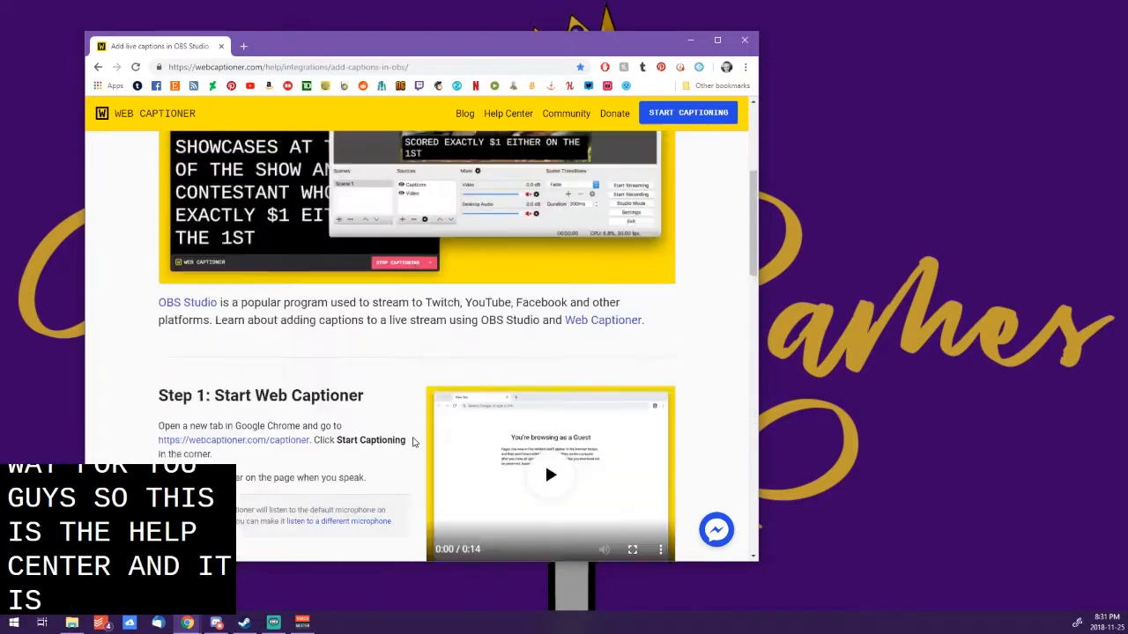
pyautogui.scroll(4, 414, 442)
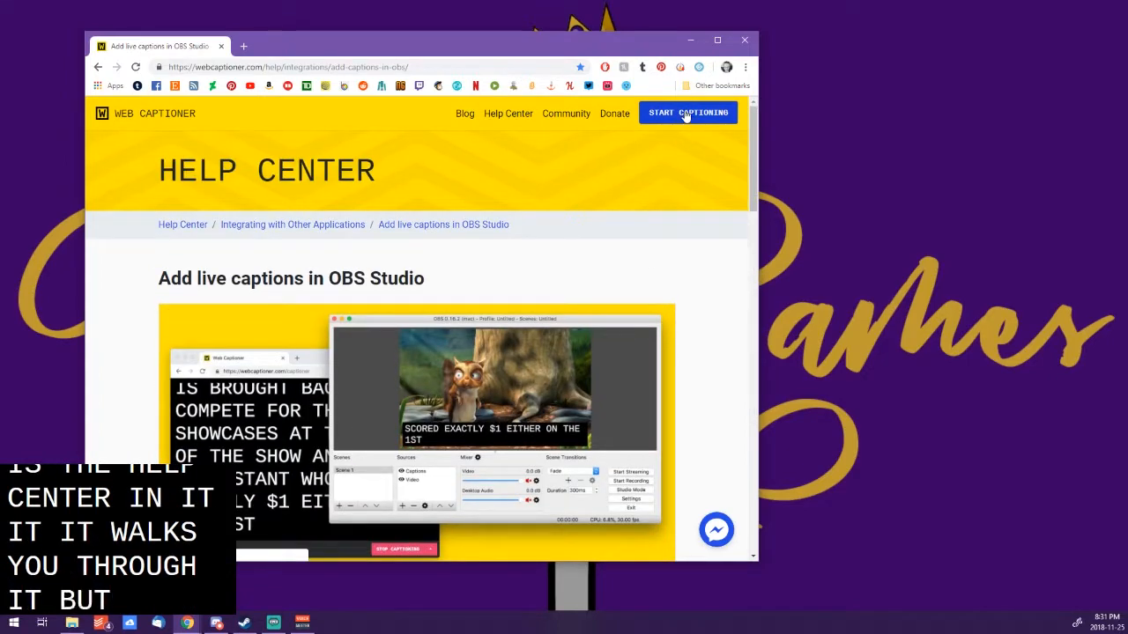
# Step: Go to the Web Captioner home page and look over its introduction
pyautogui.click(151, 116)
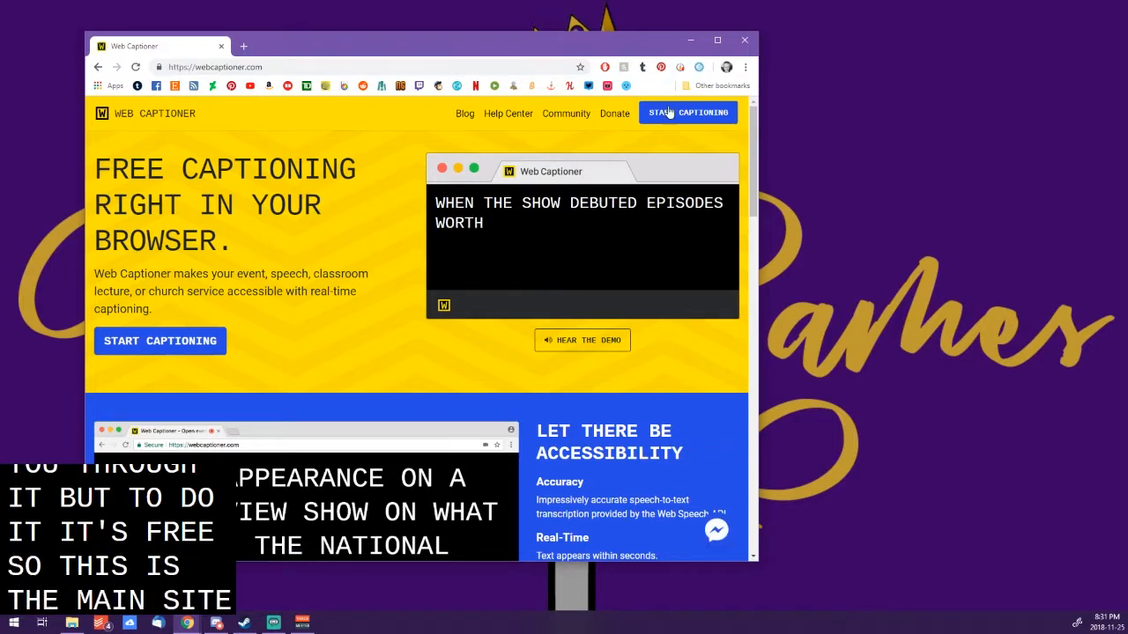
pyautogui.scroll(-3, 532, 476)
pyautogui.scroll(3, 608, 291)
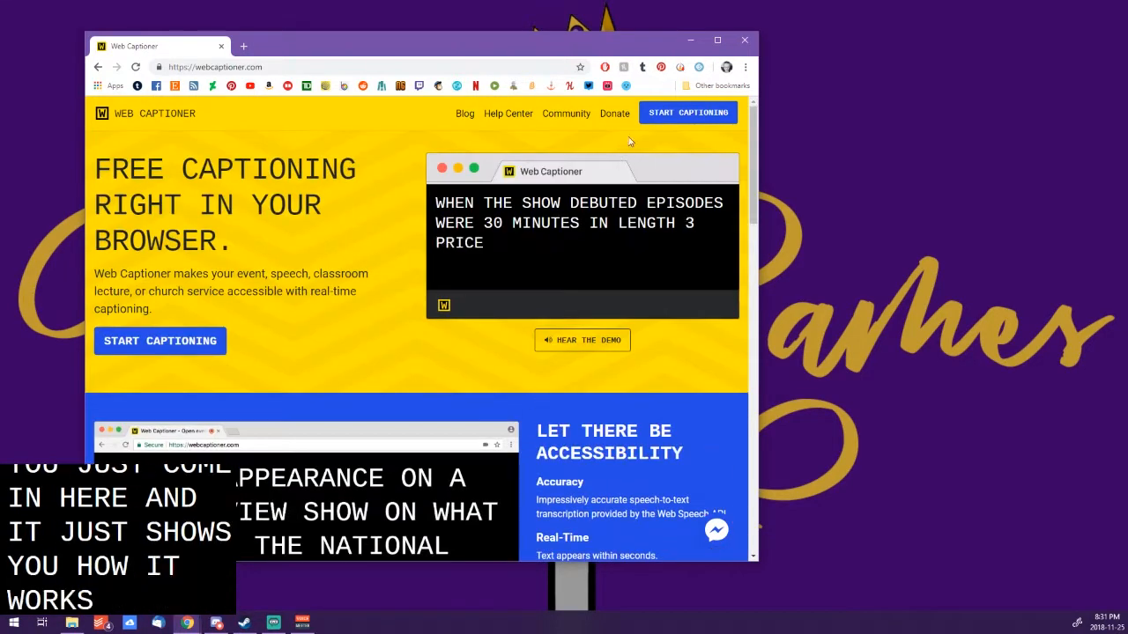
# Step: Open the captioner page, dismiss the What's New notice and start live captioning
pyautogui.click(677, 115)
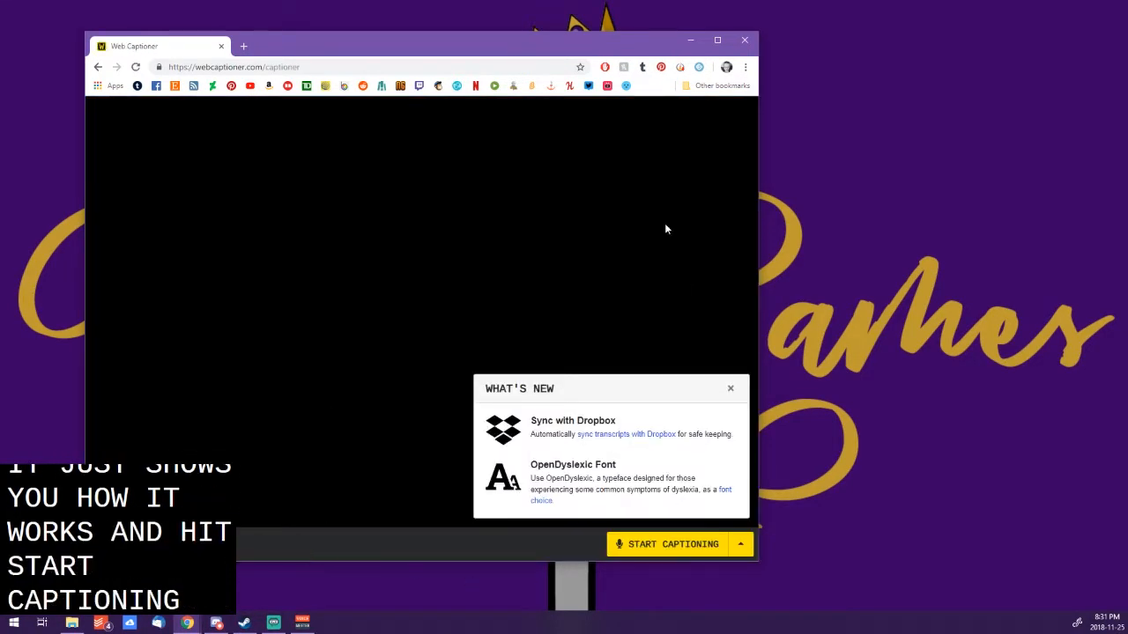
pyautogui.click(730, 388)
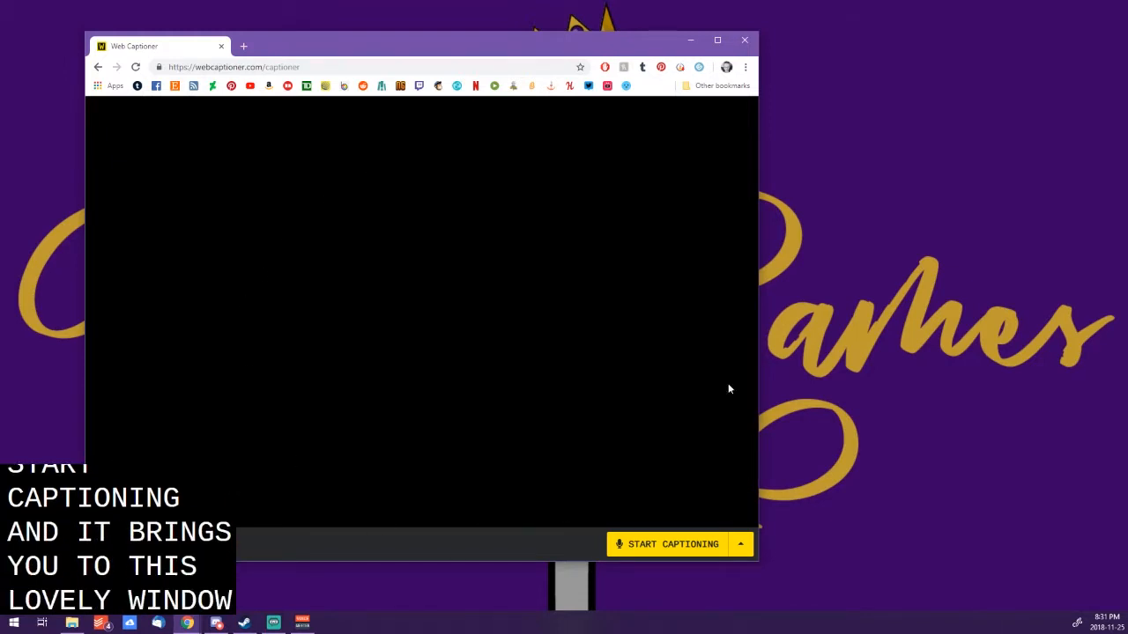
pyautogui.click(659, 546)
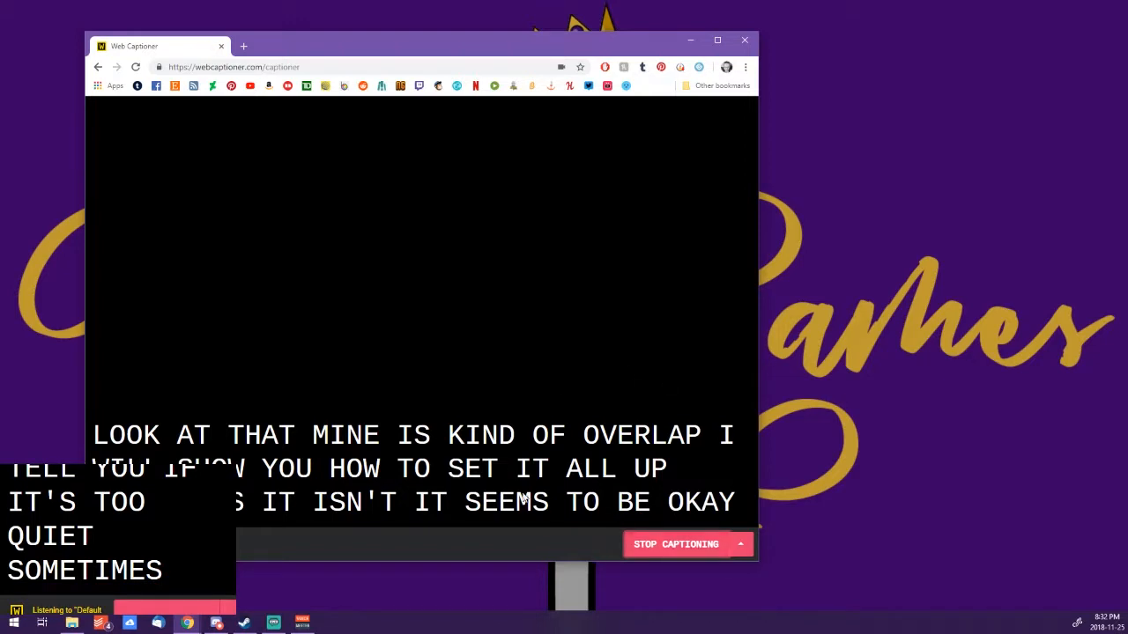
# Step: Look over the captioner's options menu, close it and stop captioning
pyautogui.click(740, 545)
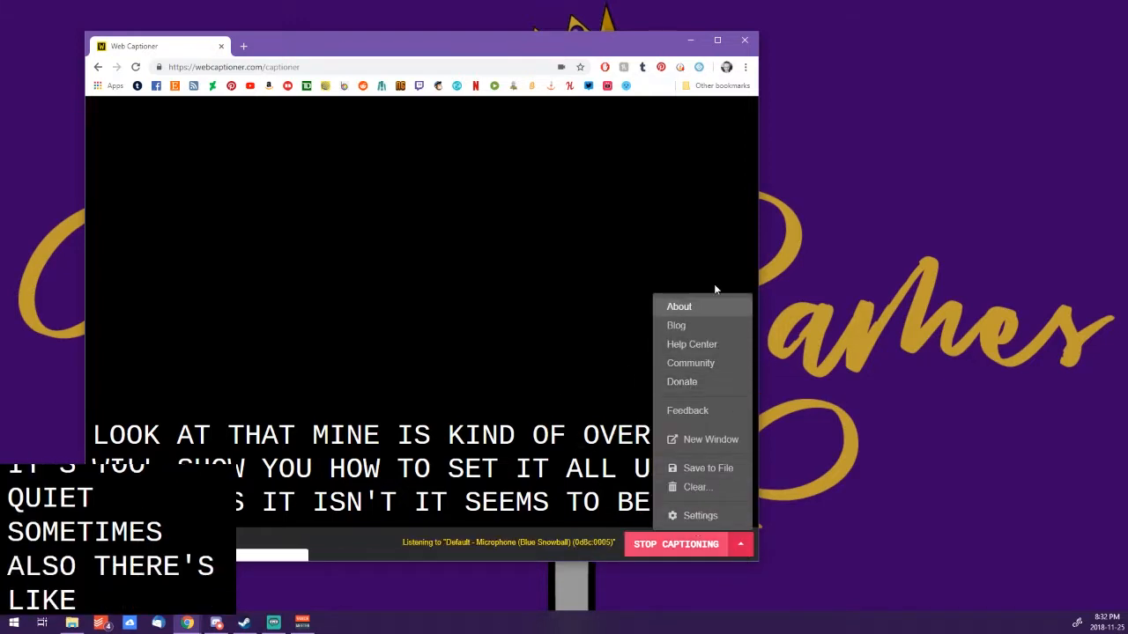
pyautogui.click(458, 551)
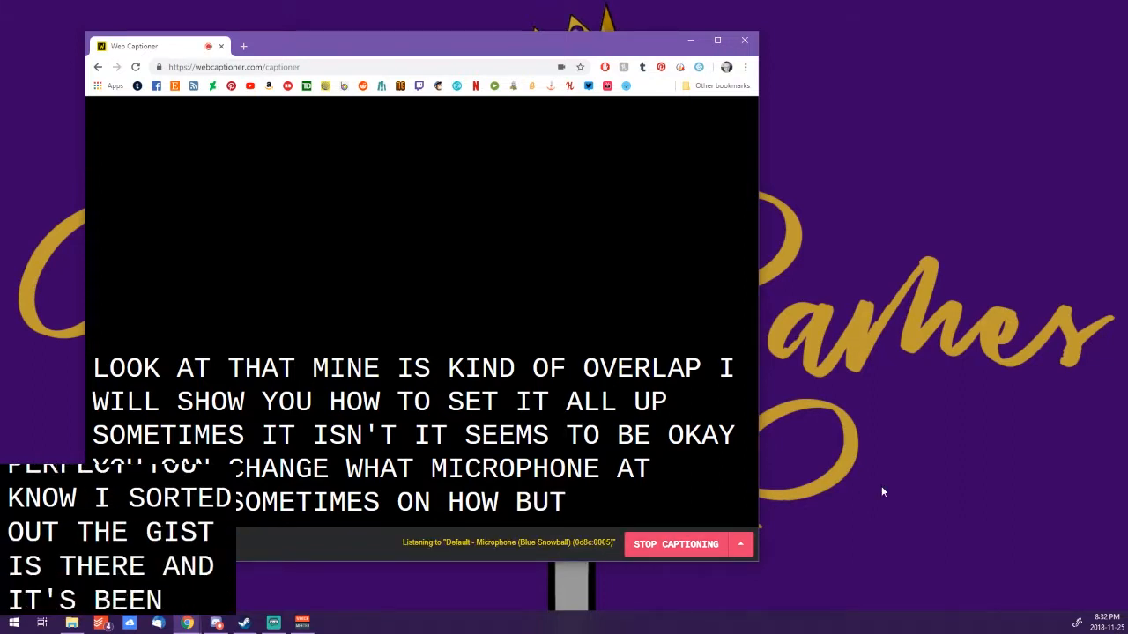
pyautogui.click(693, 546)
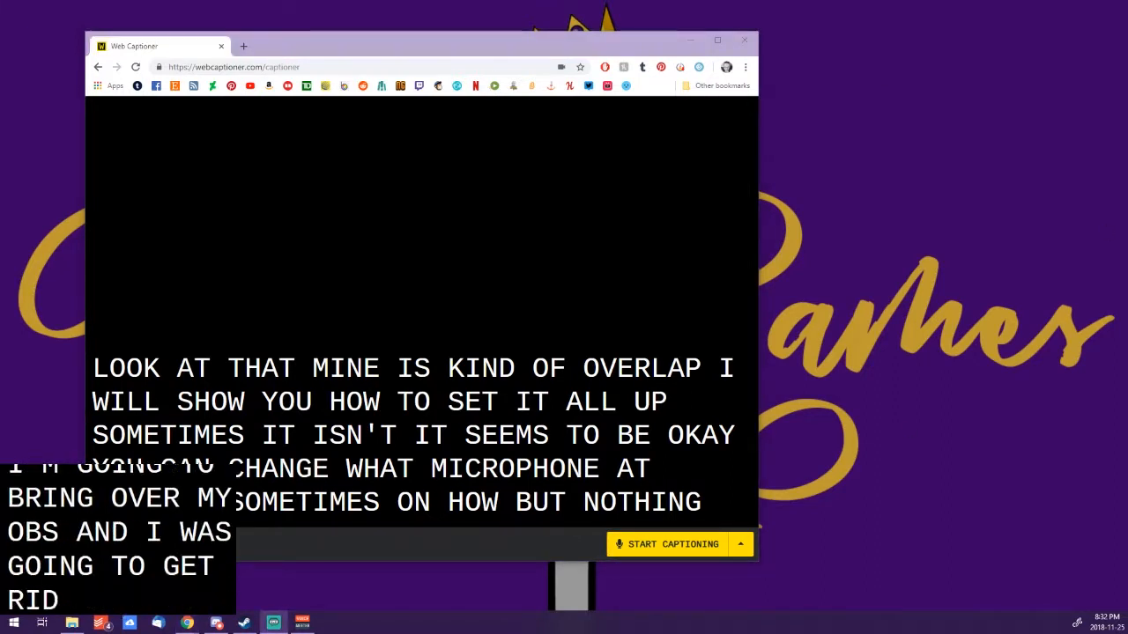
# Step: Switch to Streamlabs OBS and add a new Window Capture source named Webcaptioner to the scene
pyautogui.moveTo(1127, 6); pyautogui.dragTo(429, 30)
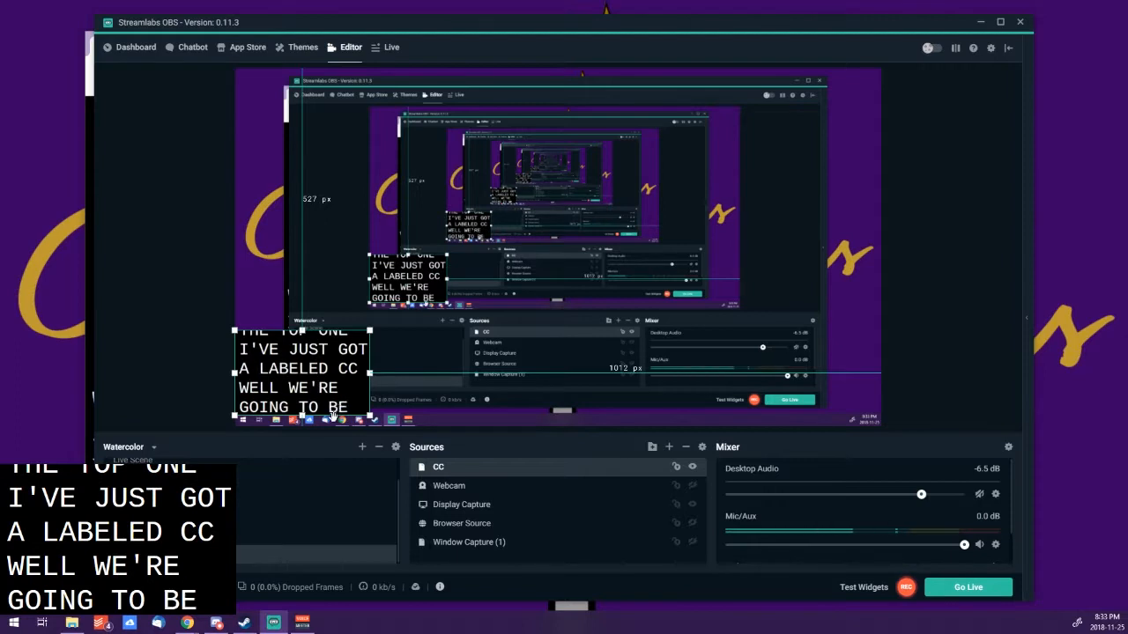
pyautogui.click(669, 448)
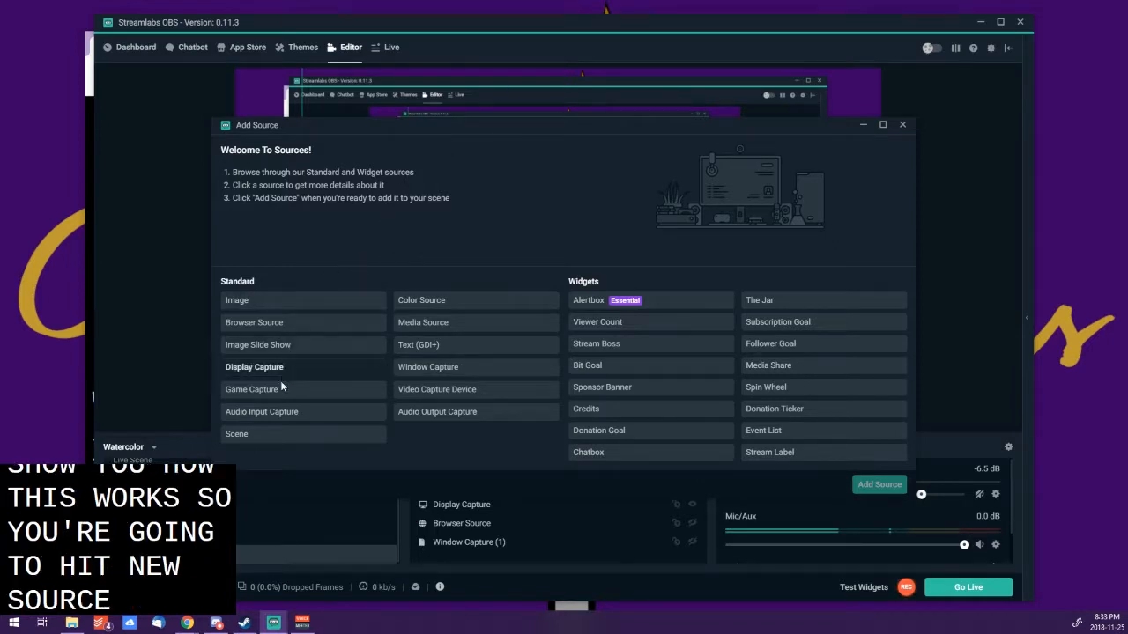
pyautogui.click(432, 377)
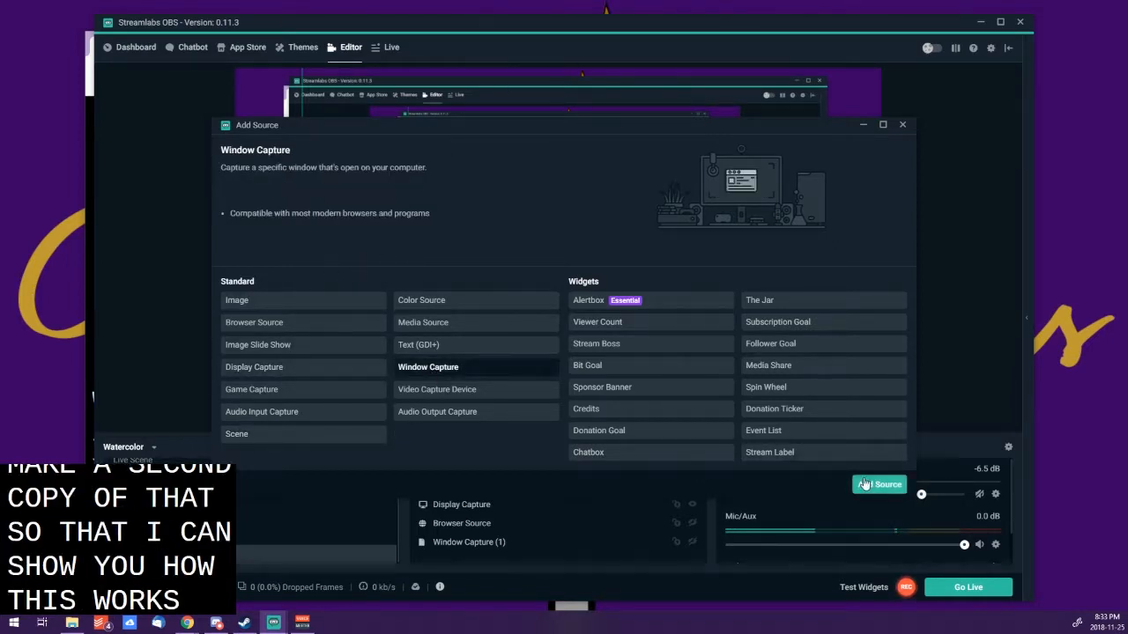
pyautogui.doubleClick(432, 377)
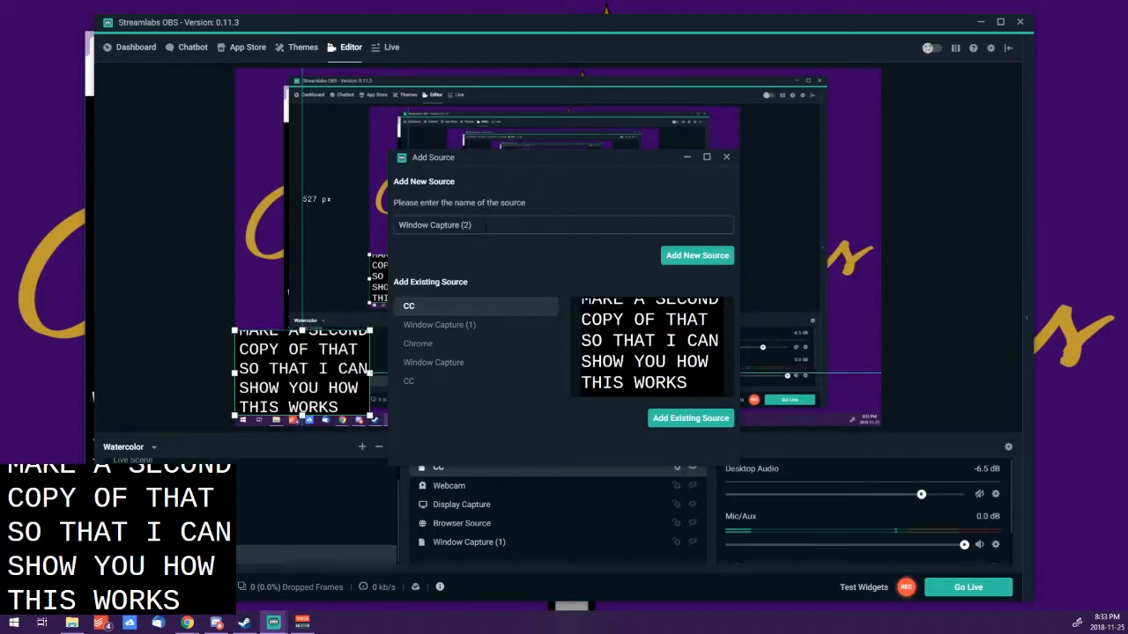
pyautogui.moveTo(484, 226); pyautogui.dragTo(337, 226)
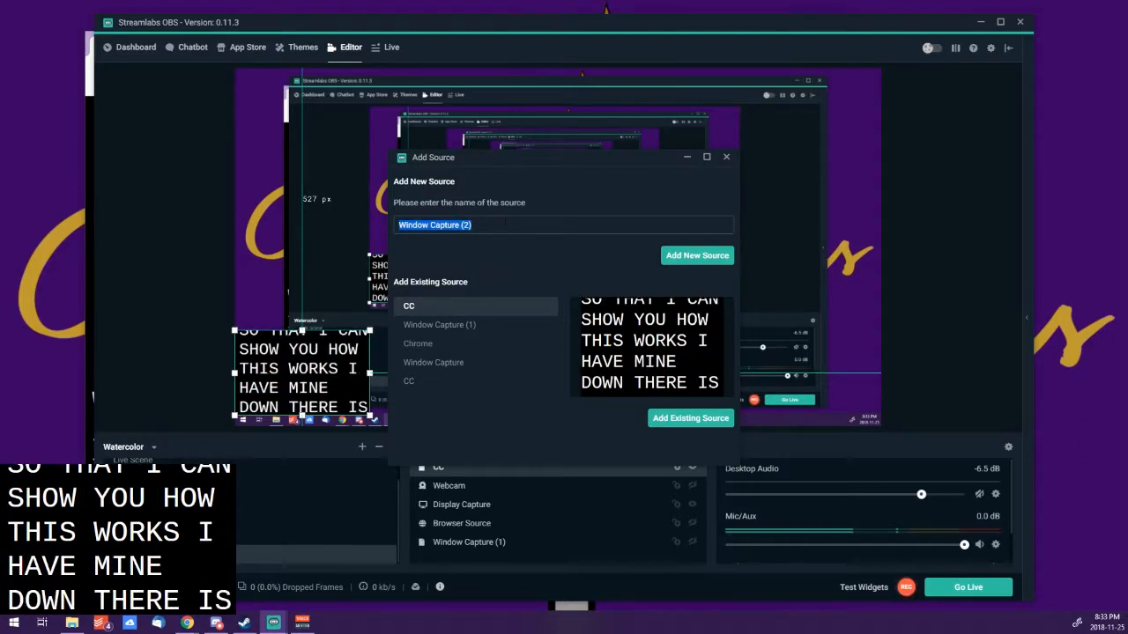
pyautogui.write('Web')
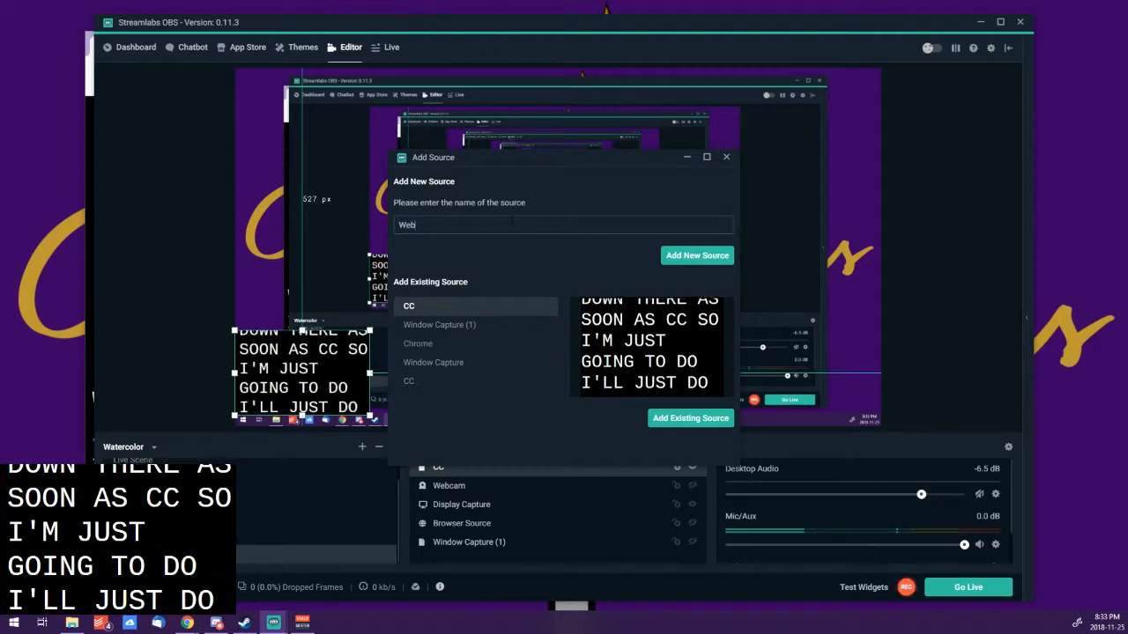
pyautogui.write('captioner')
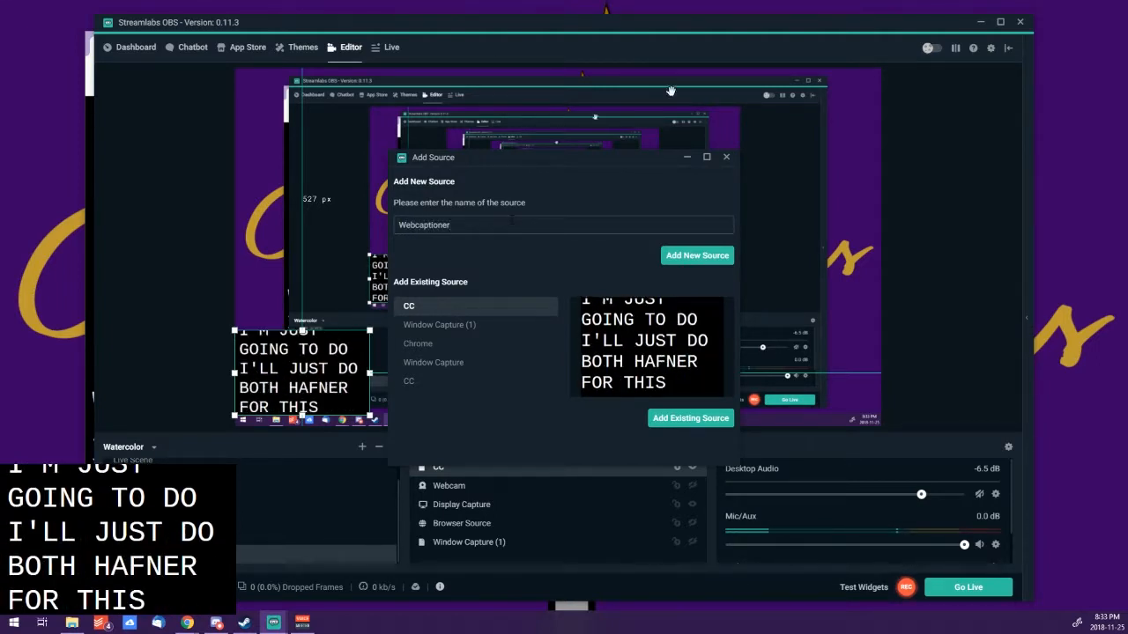
pyautogui.click(697, 255)
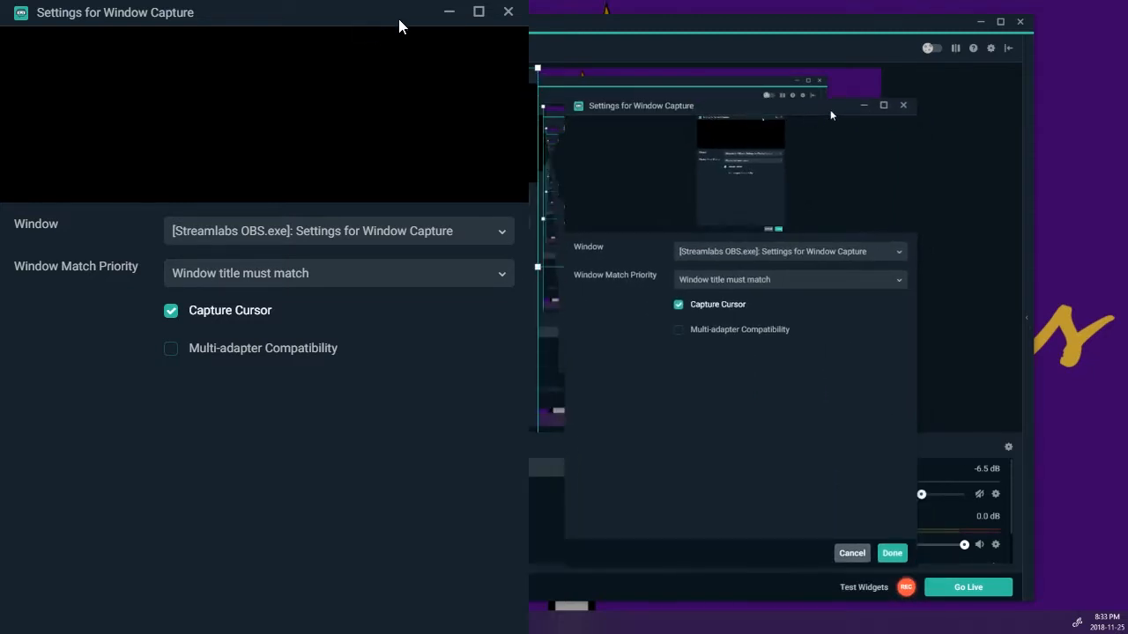
# Step: Set the new source to capture the Web Captioner browser window, then scale it down and reposition it on the canvas
pyautogui.click(326, 232)
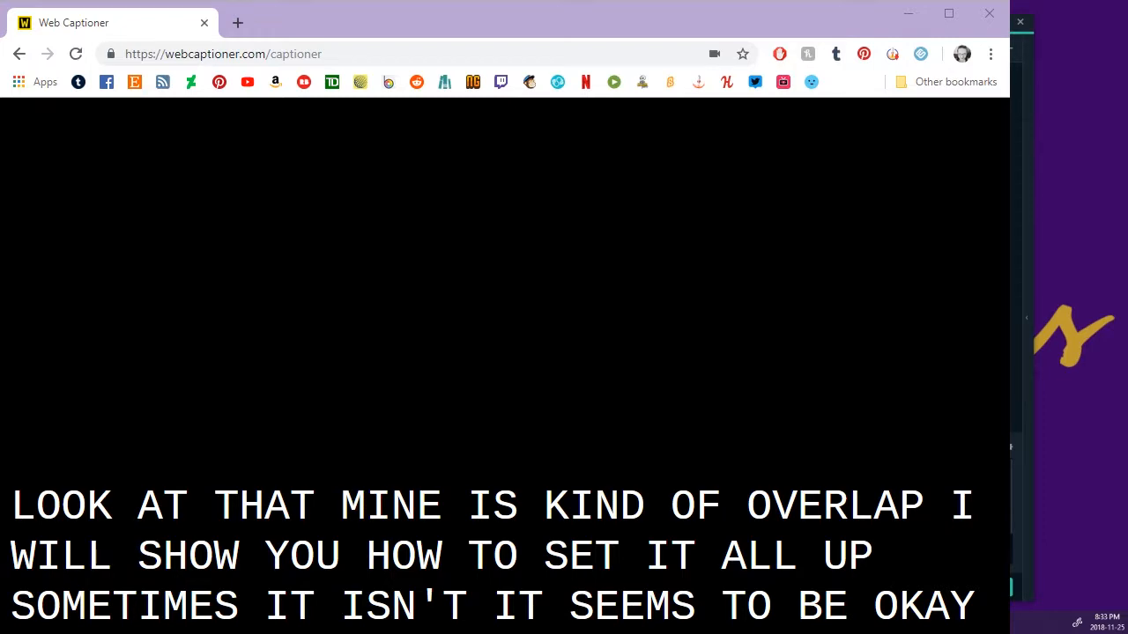
pyautogui.moveTo(239, 67); pyautogui.dragTo(441, 228)
pyautogui.moveTo(564, 291); pyautogui.dragTo(501, 164)
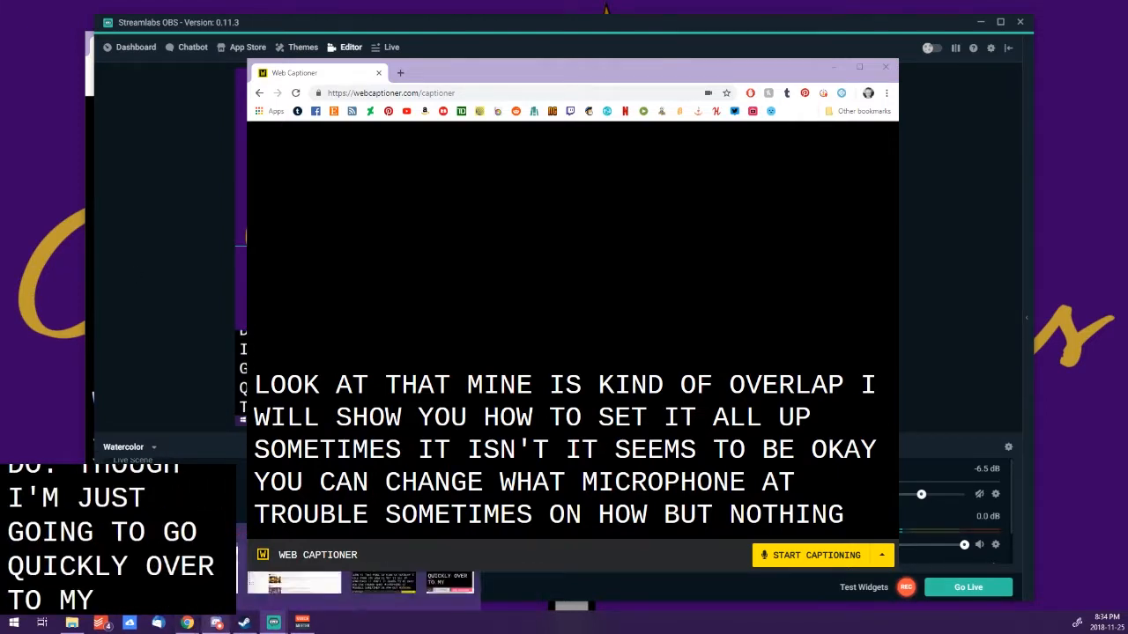
# Step: Shrink the Web Captioner browser window to a small size and move it clear of the Source filters dialog's crop fields
pyautogui.click(395, 577)
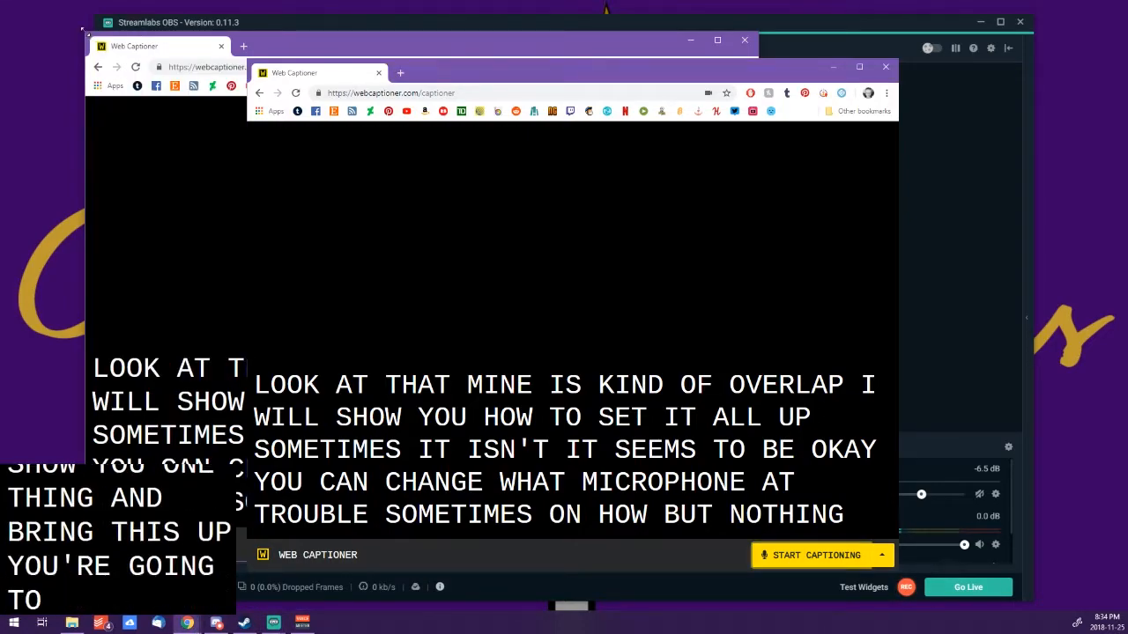
pyautogui.moveTo(86, 33); pyautogui.dragTo(440, 330)
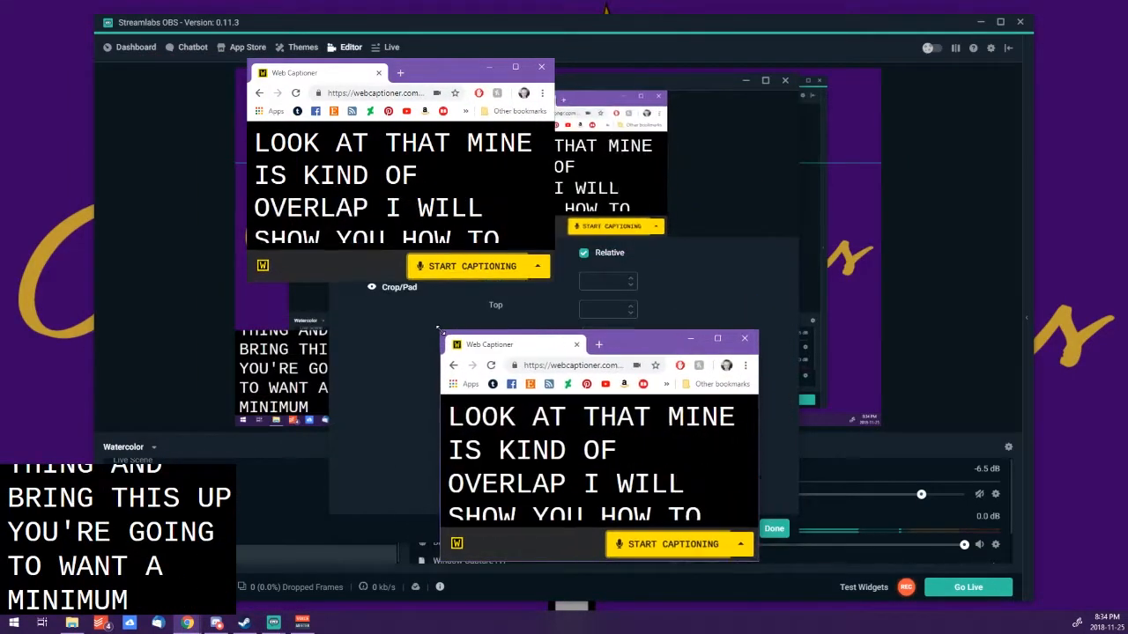
pyautogui.moveTo(642, 348); pyautogui.dragTo(218, 52)
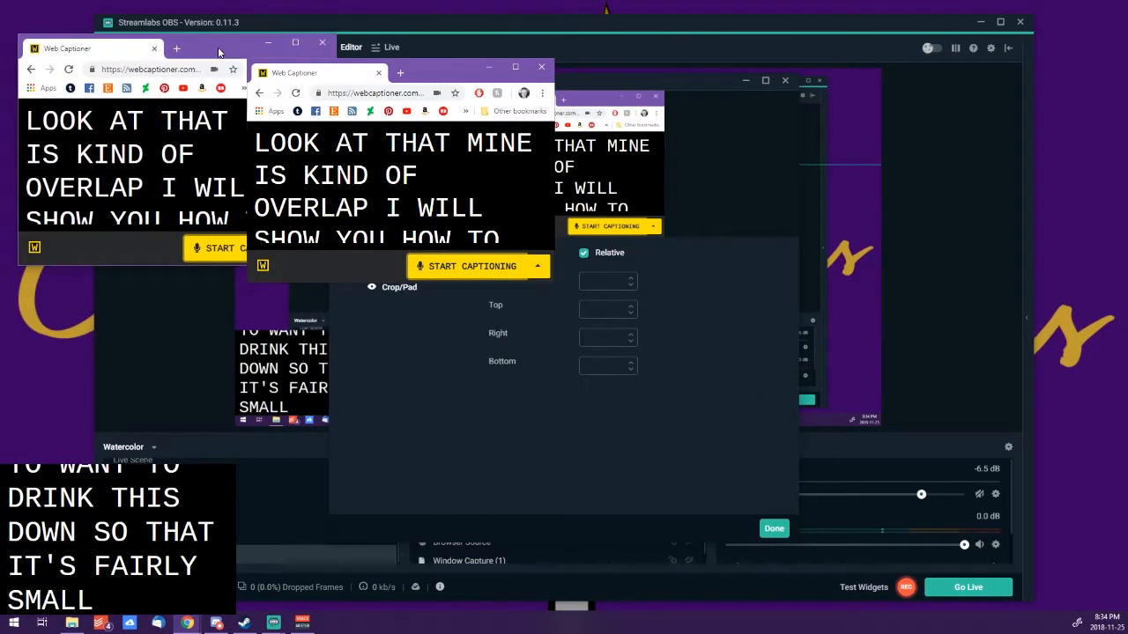
pyautogui.moveTo(500, 81); pyautogui.dragTo(806, 149)
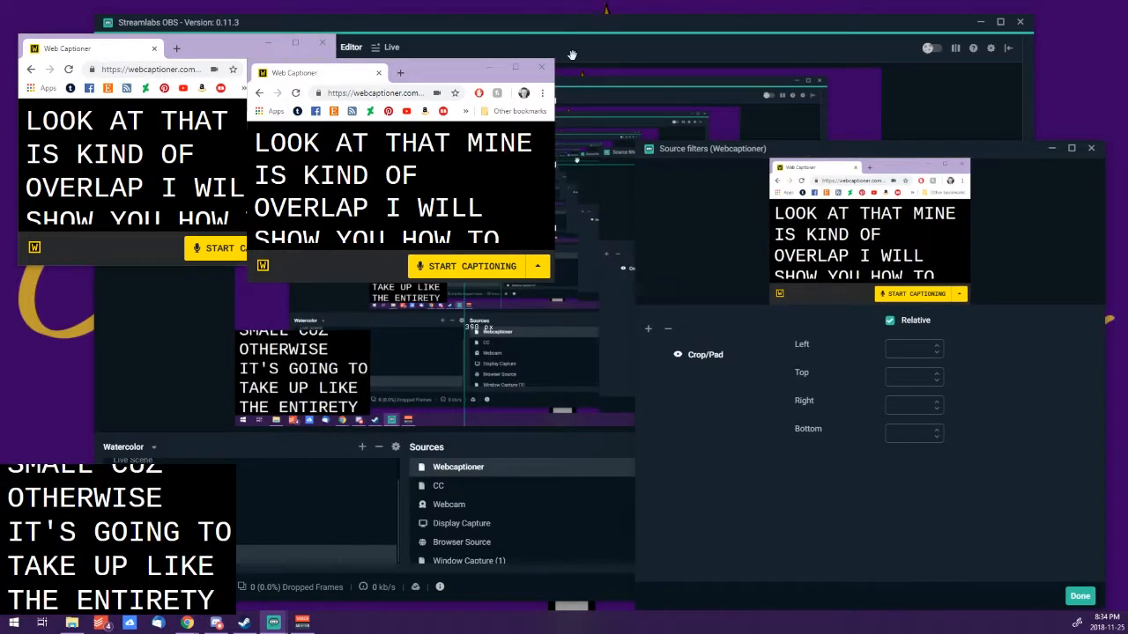
pyautogui.moveTo(817, 154); pyautogui.dragTo(474, 59)
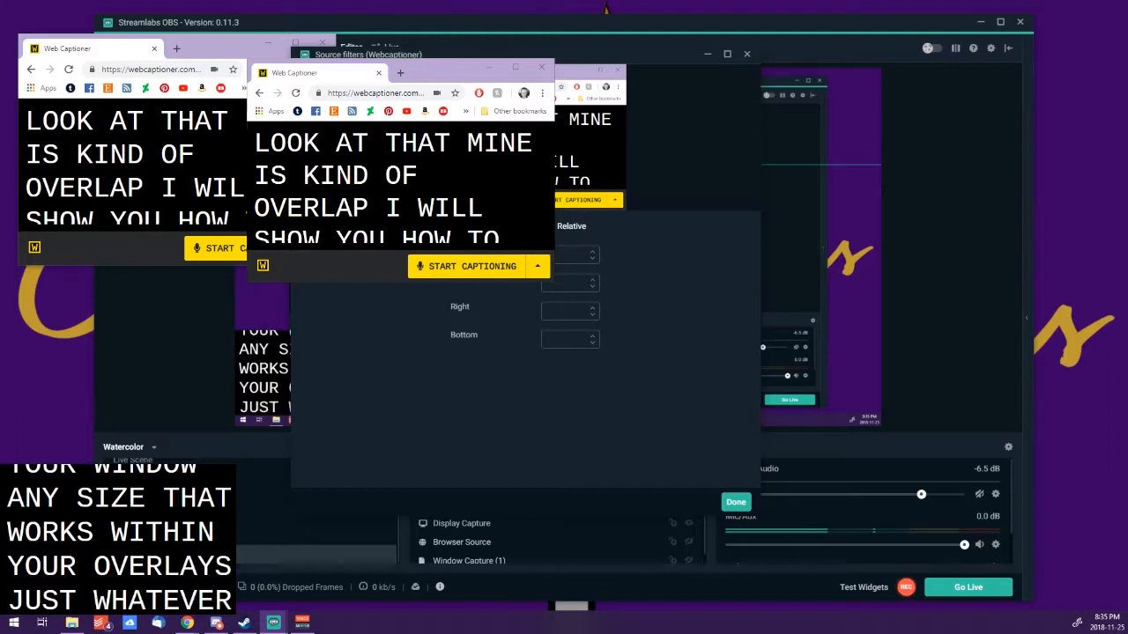
# Step: Open Web Captioner's settings and examine the Appearance options for caption text
pyautogui.click(139, 250)
pyautogui.click(316, 248)
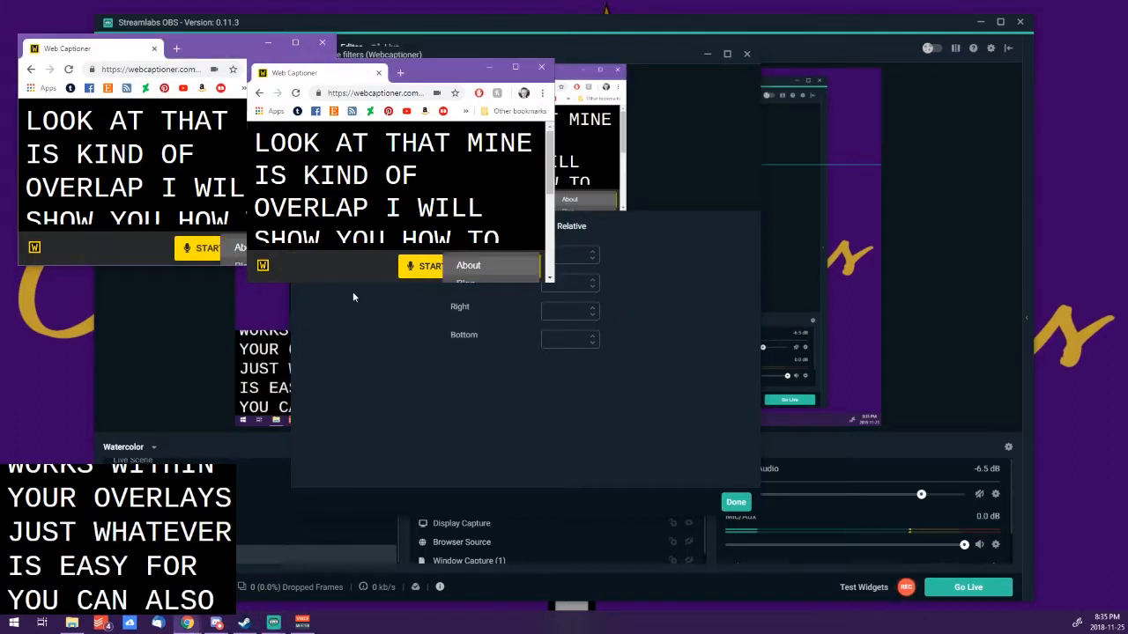
pyautogui.scroll(-3, 244, 206)
pyautogui.scroll(-3, 244, 211)
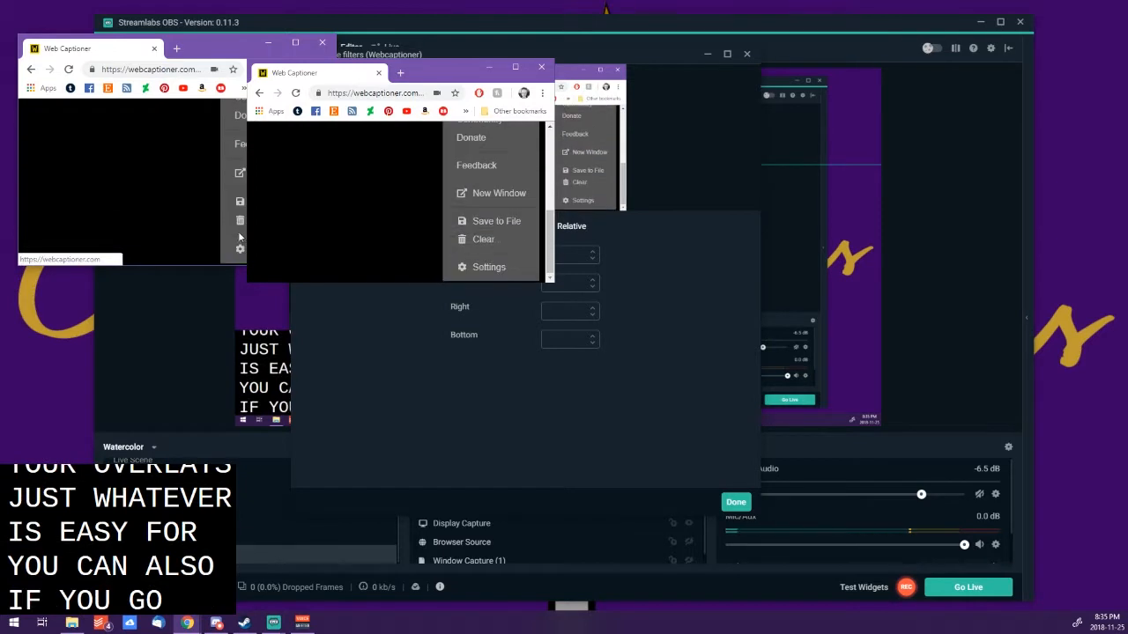
pyautogui.click(241, 248)
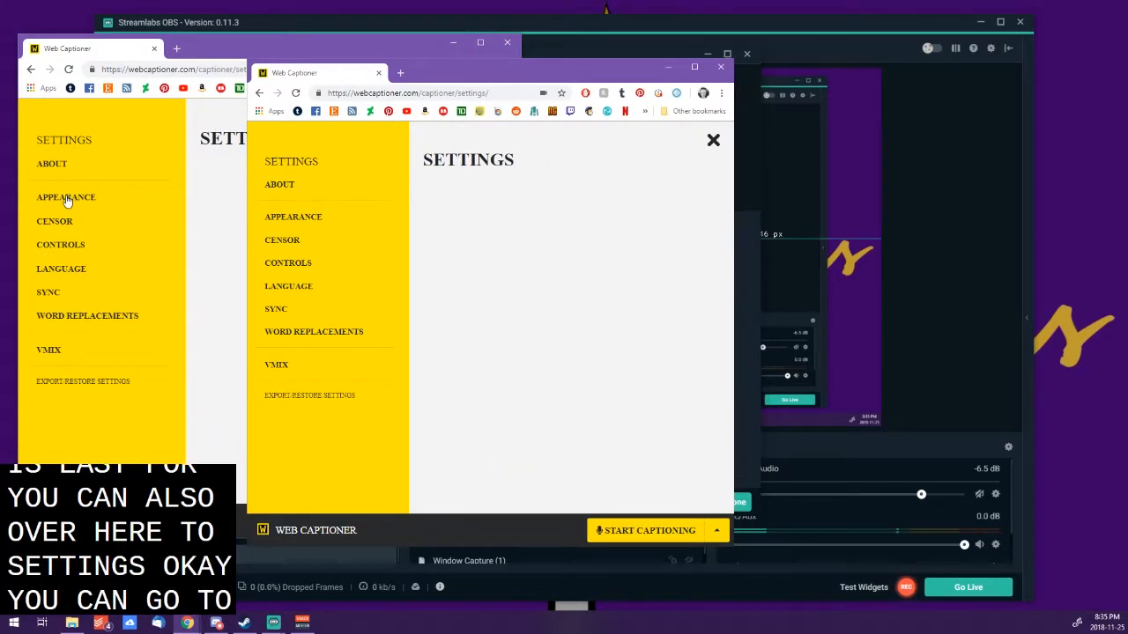
pyautogui.click(67, 200)
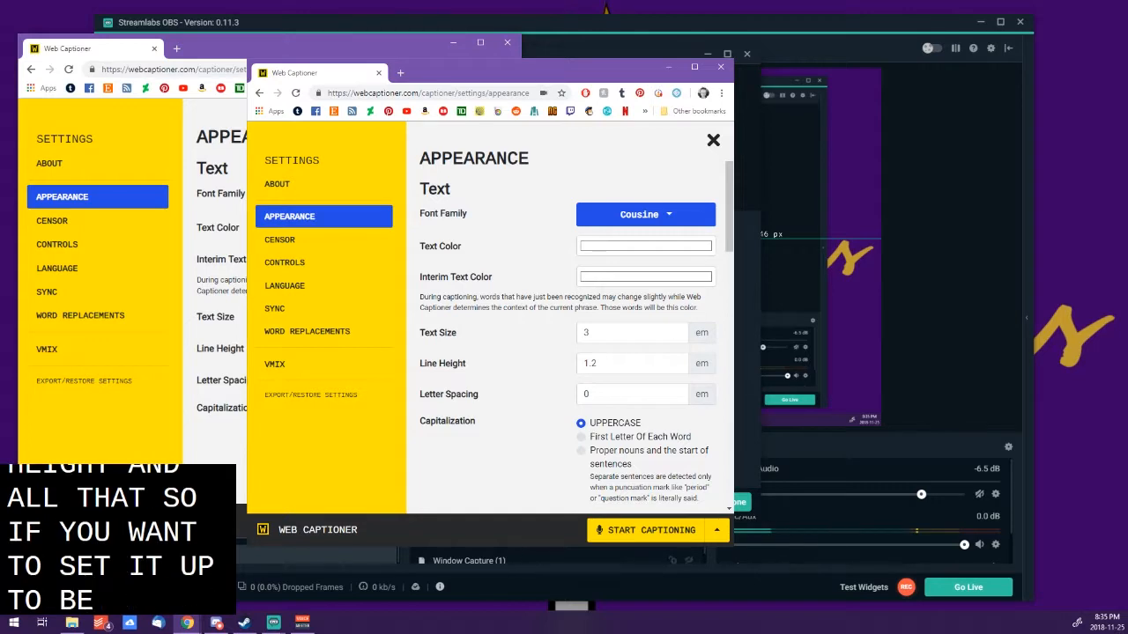
# Step: Shrink the Web Captioner window again, close its settings and return to the Webcaptioner source's filters dialog
pyautogui.moveTo(521, 538); pyautogui.dragTo(356, 301)
pyautogui.click(558, 136)
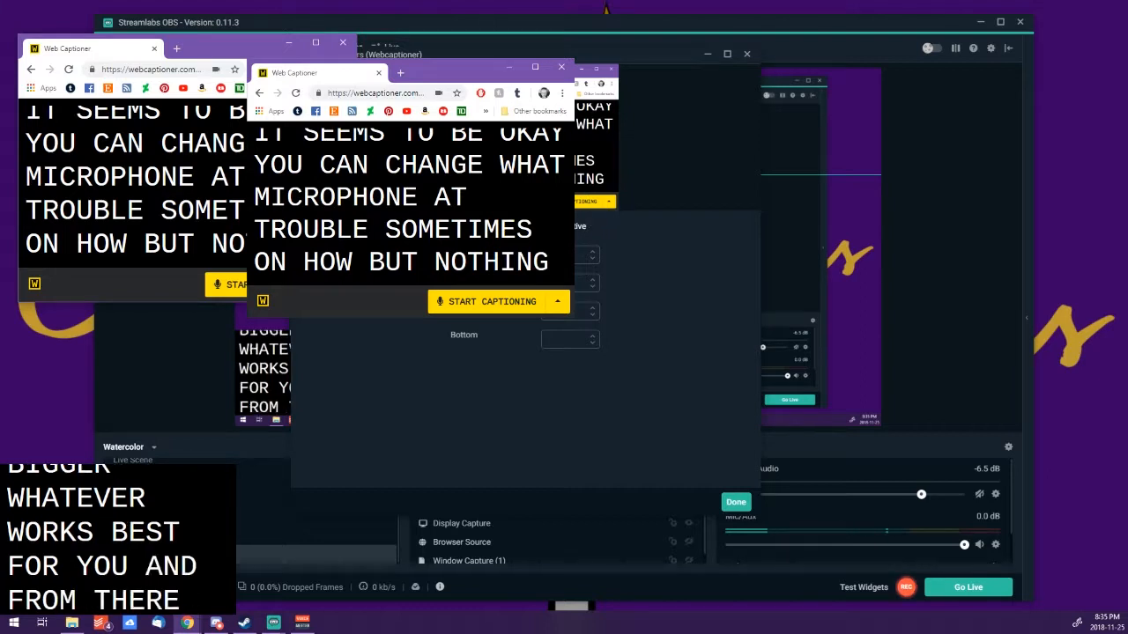
pyautogui.click(393, 336)
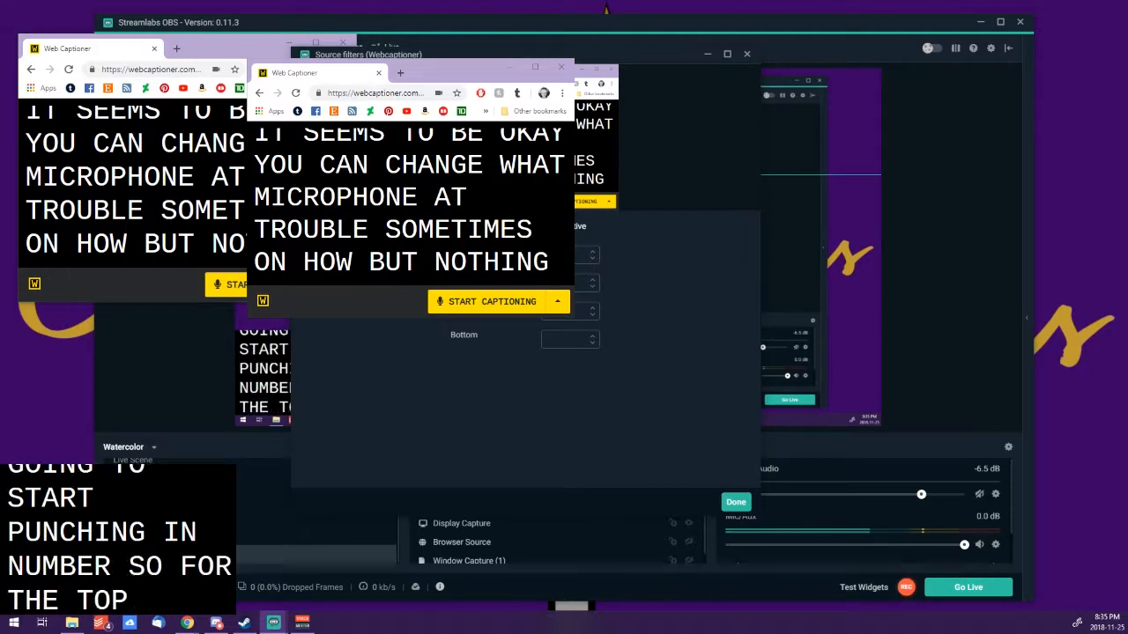
# Step: Crop the Webcaptioner source by 113 at the top and 75 at the bottom, and close its filters
pyautogui.write('100')
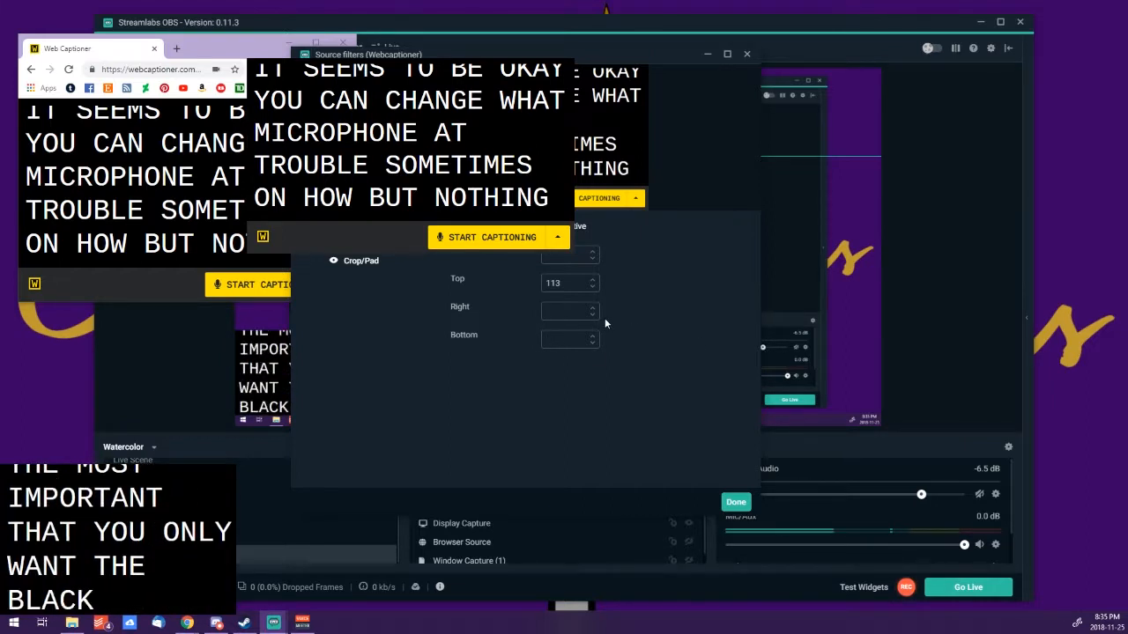
pyautogui.write('7')
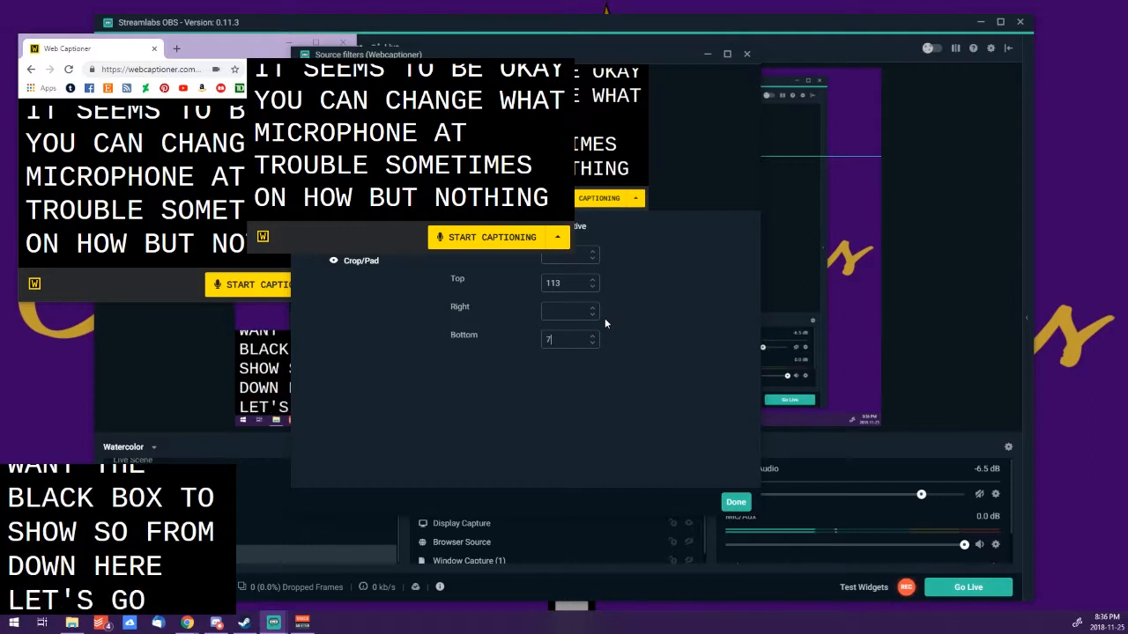
pyautogui.write('5')
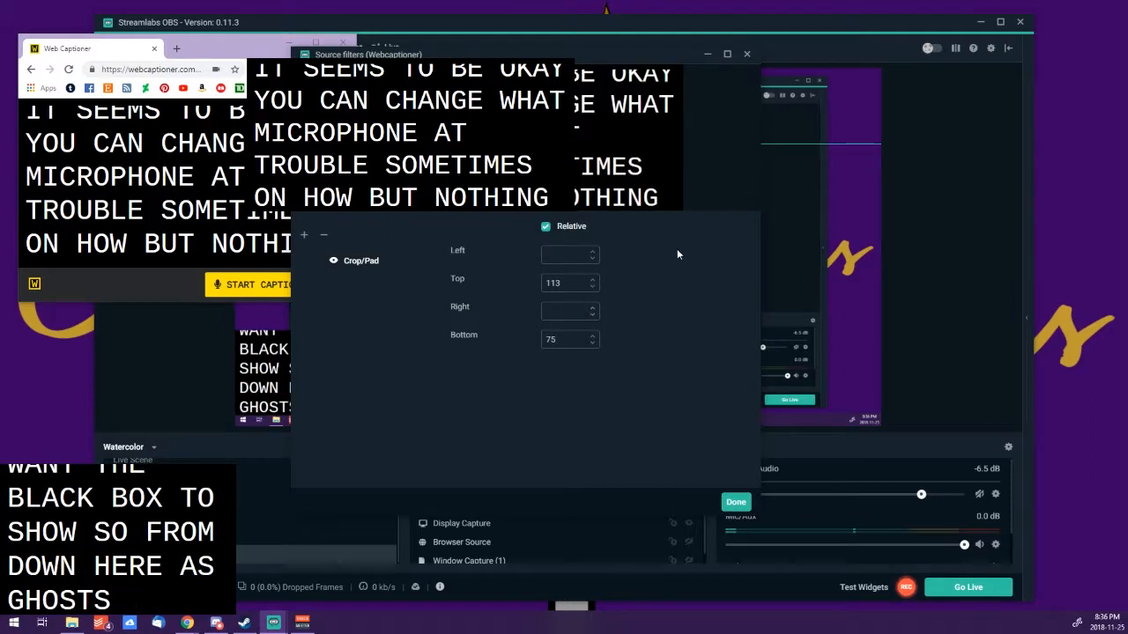
pyautogui.moveTo(584, 53); pyautogui.dragTo(587, 52)
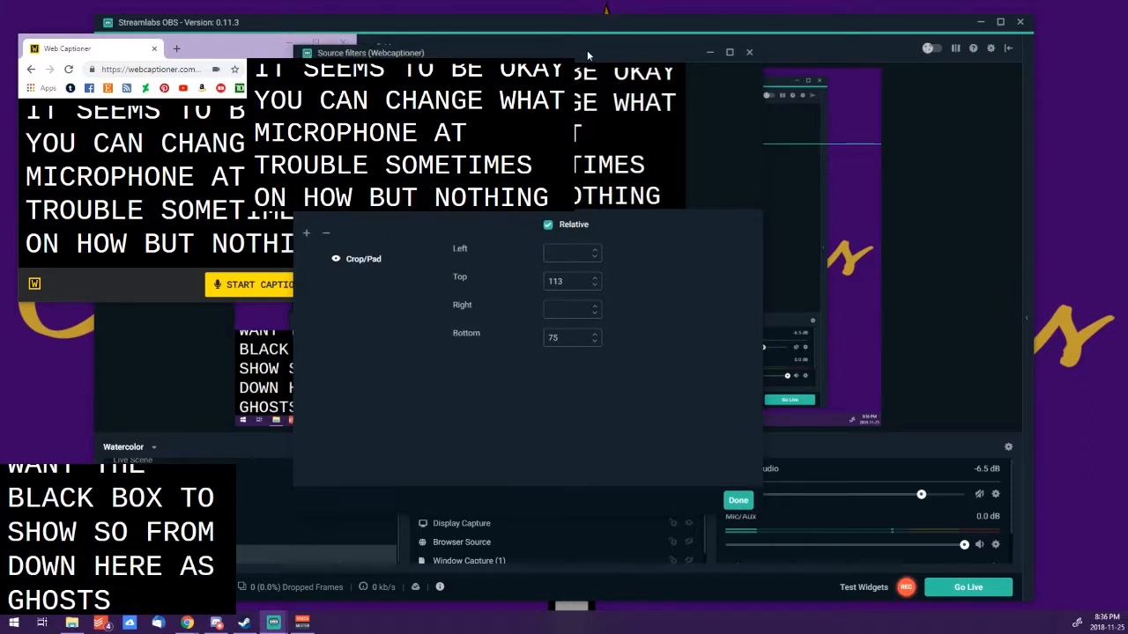
pyautogui.click(738, 499)
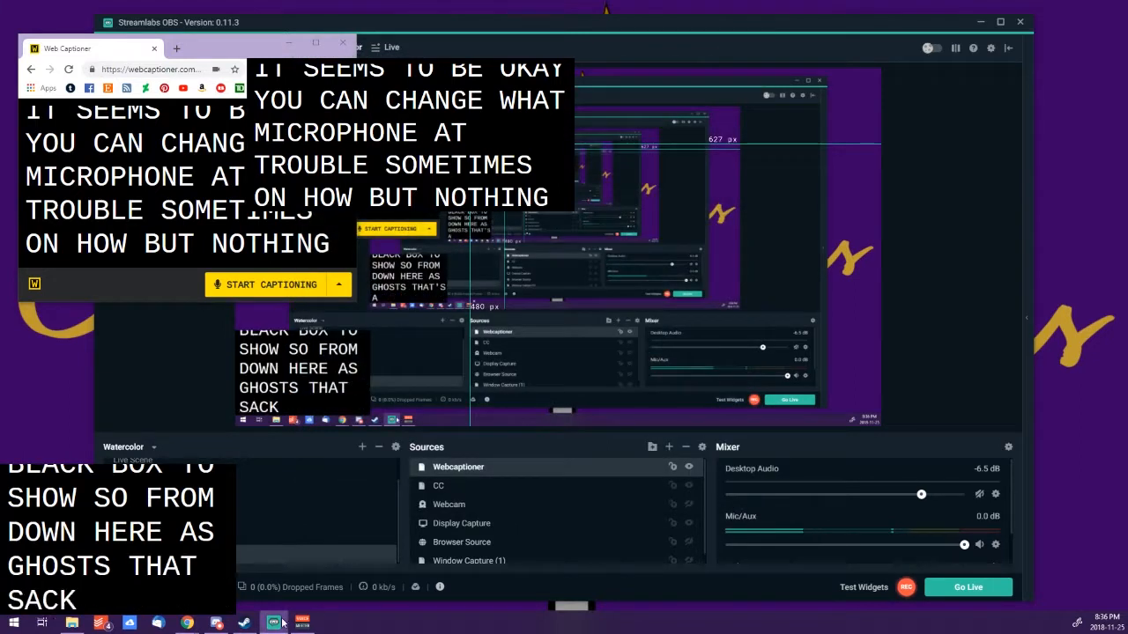
# Step: Move the cropped Webcaptioner source to the lower-right corner area of the canvas
pyautogui.click(355, 302)
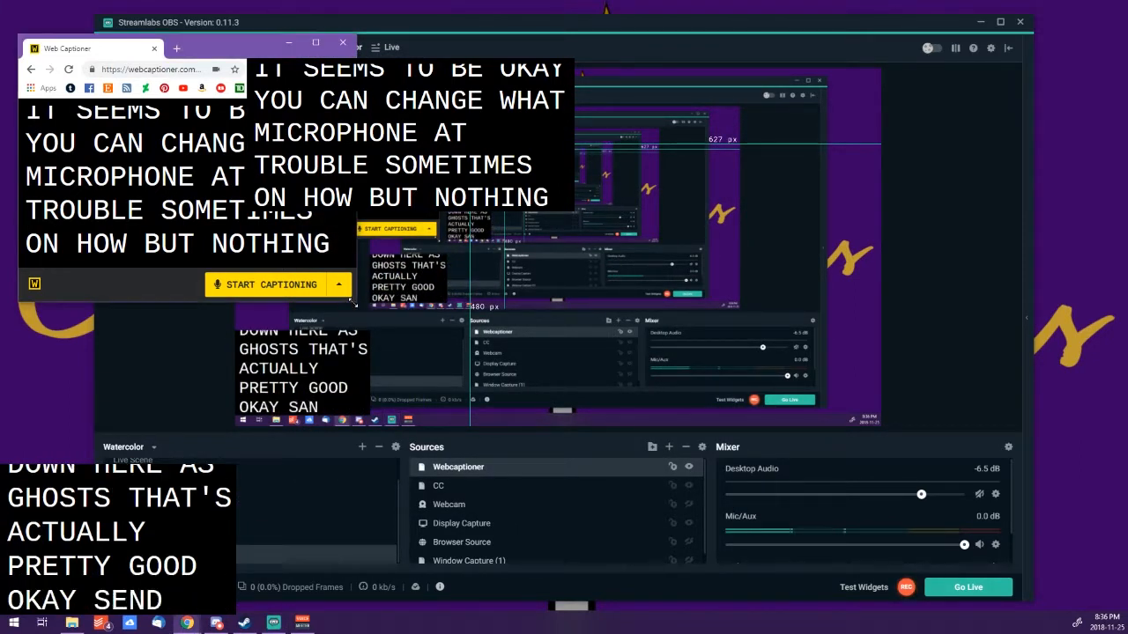
pyautogui.moveTo(497, 143); pyautogui.dragTo(779, 370)
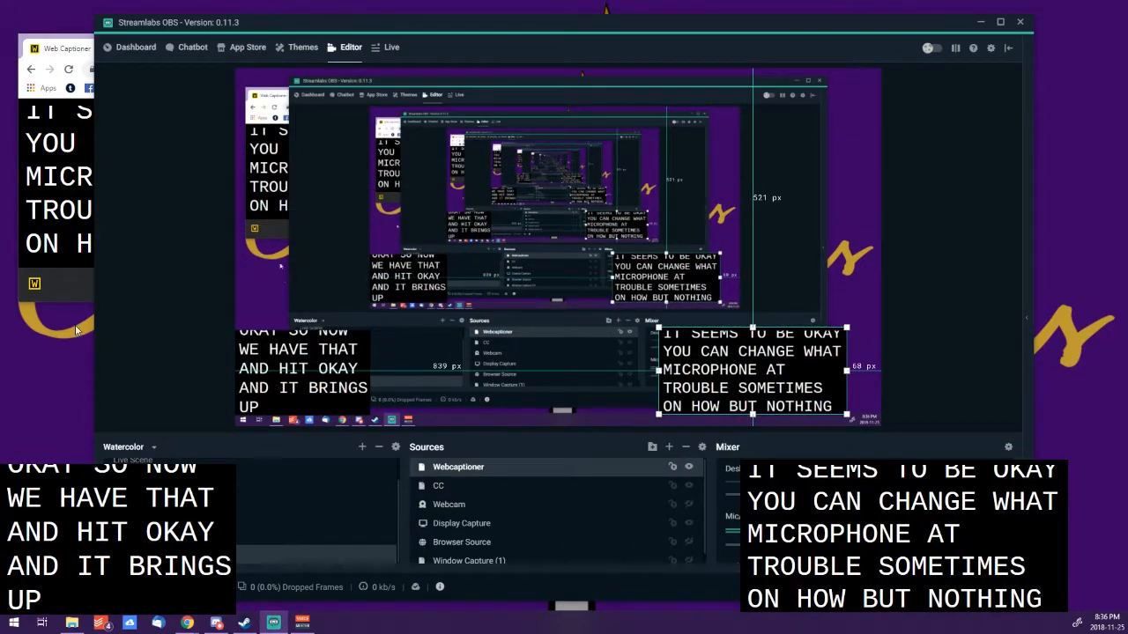
# Step: Test live captioning with the Web Captioner window moved to the middle of the screen, then stop it and dismiss the donation request
pyautogui.click(72, 289)
pyautogui.click(274, 283)
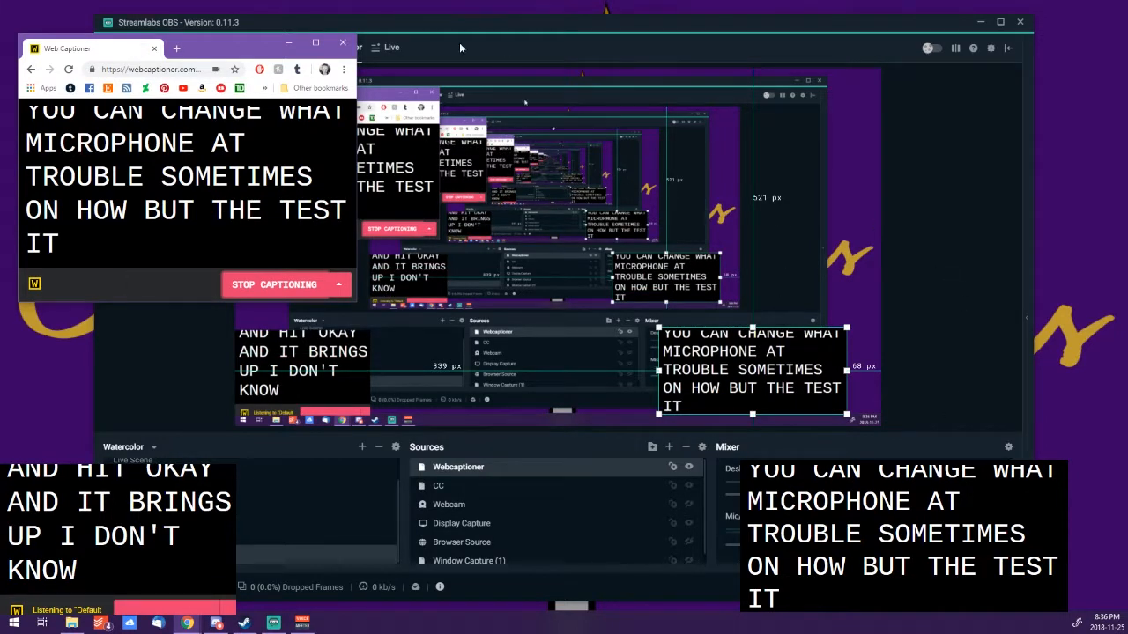
pyautogui.moveTo(234, 51); pyautogui.dragTo(586, 74)
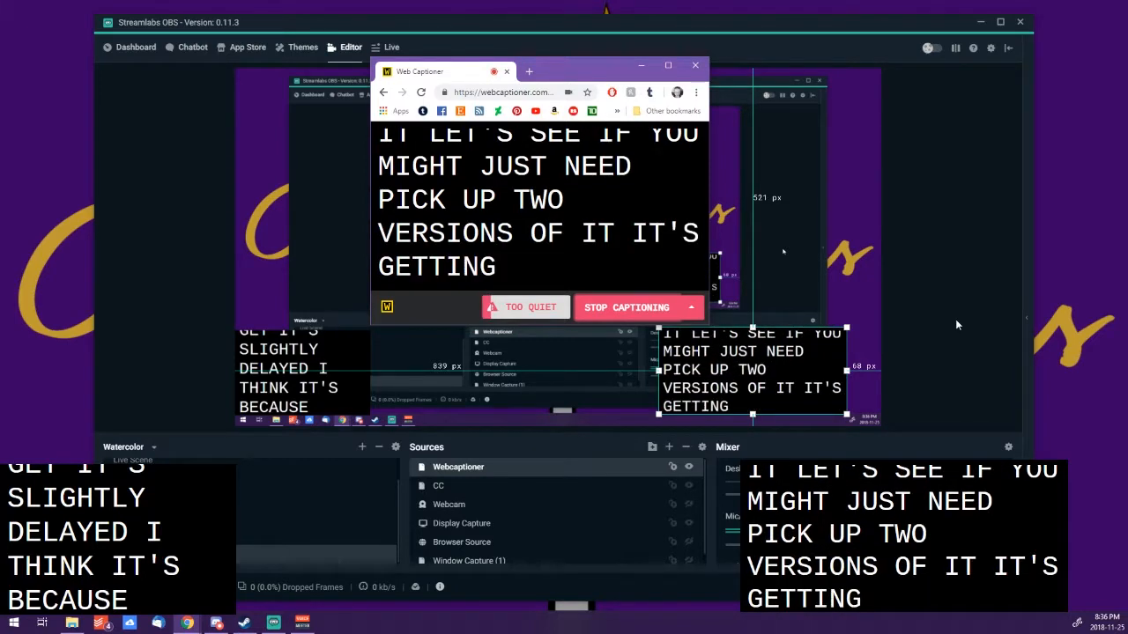
pyautogui.click(663, 309)
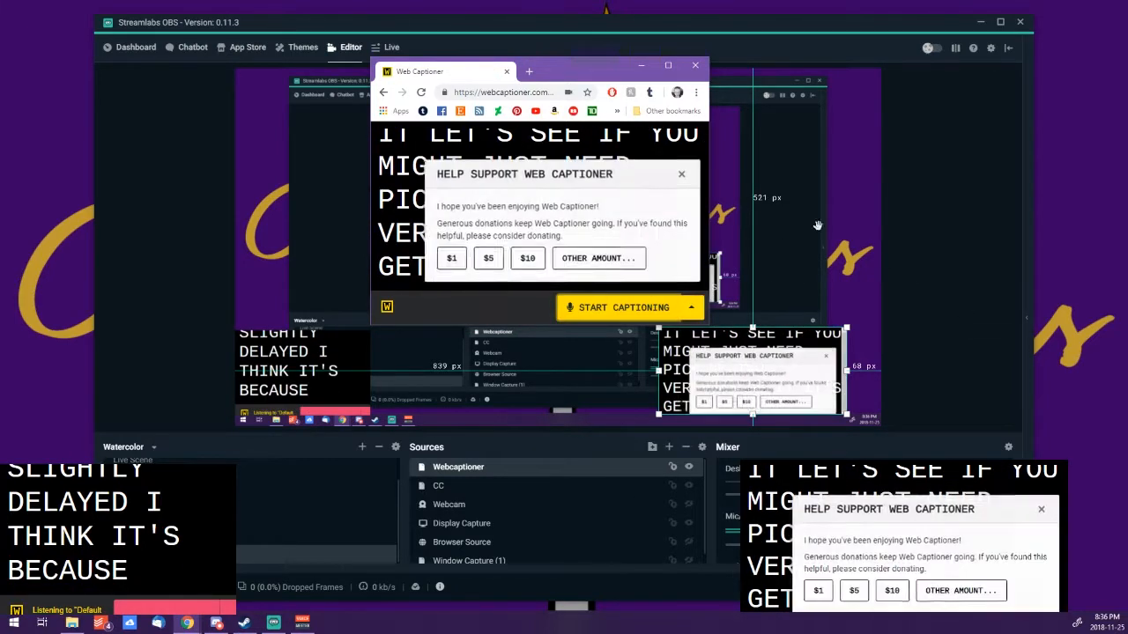
pyautogui.click(680, 173)
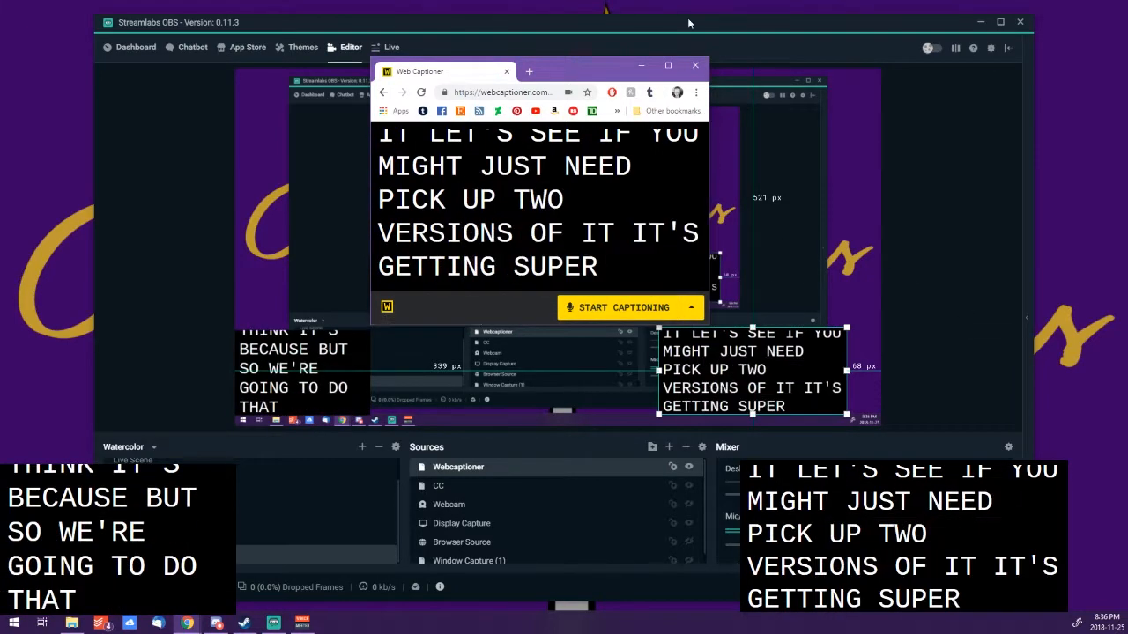
# Step: Minimize the Web Captioner window and move the Streamlabs OBS window off this screen to clear the desktop
pyautogui.click(640, 67)
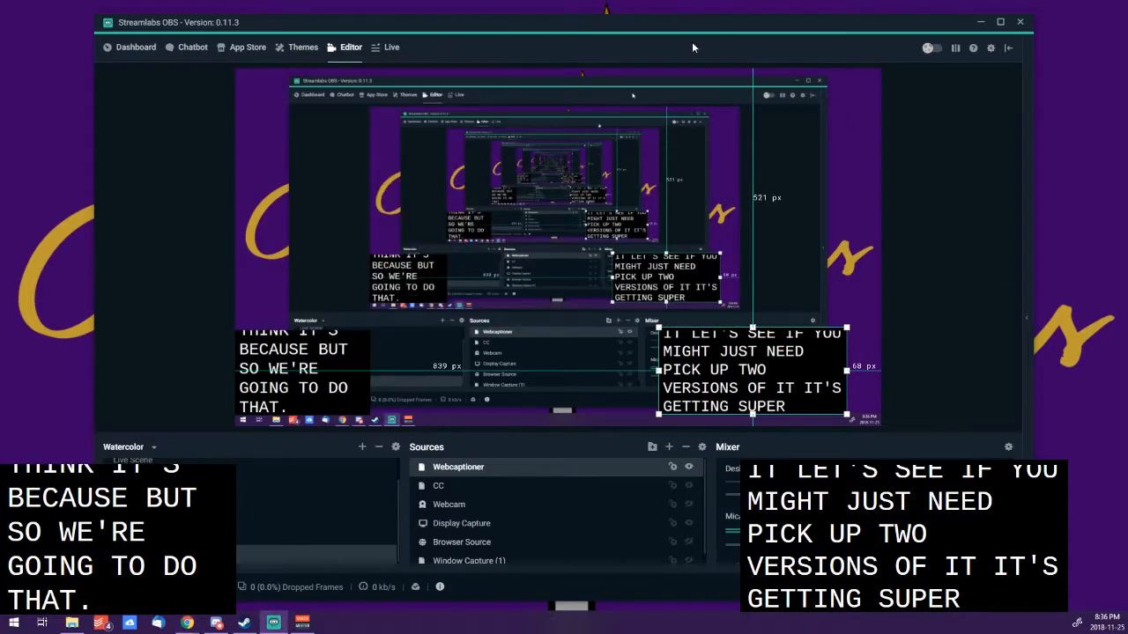
pyautogui.moveTo(689, 23); pyautogui.dragTo(1127, 7)
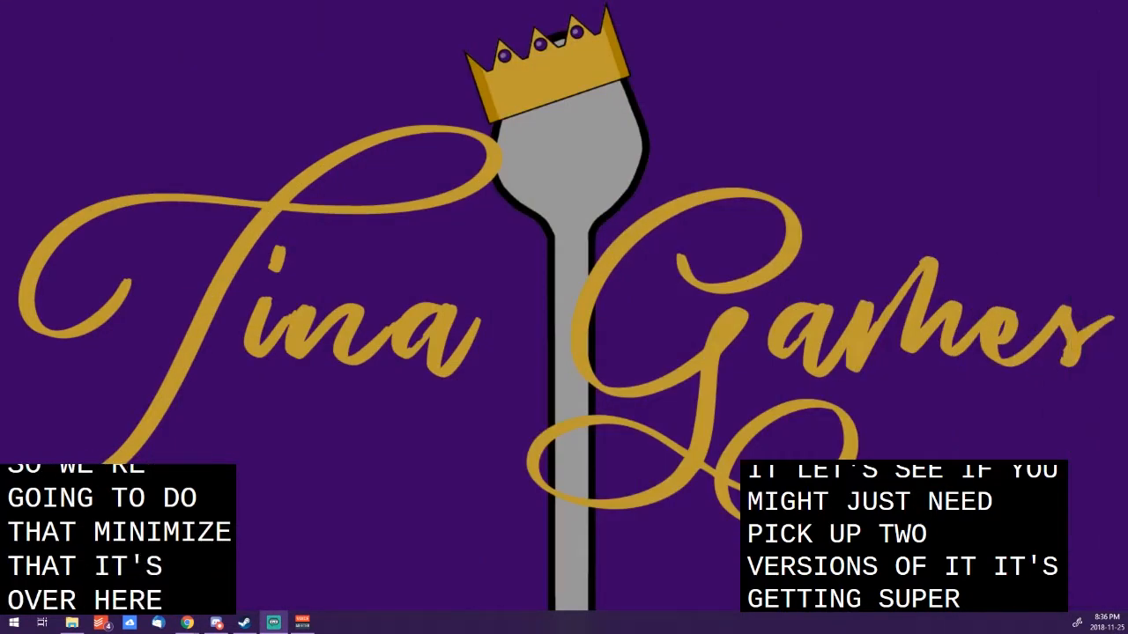